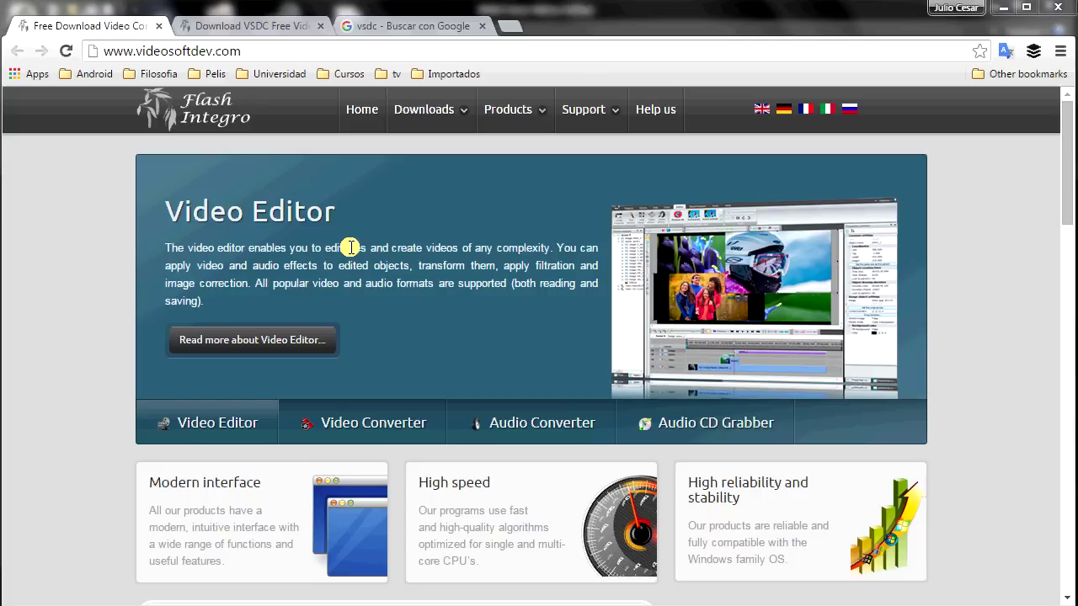
Review the VSDC Free Video Editor download page and the Google search results for "vsdc".
click(267, 32)
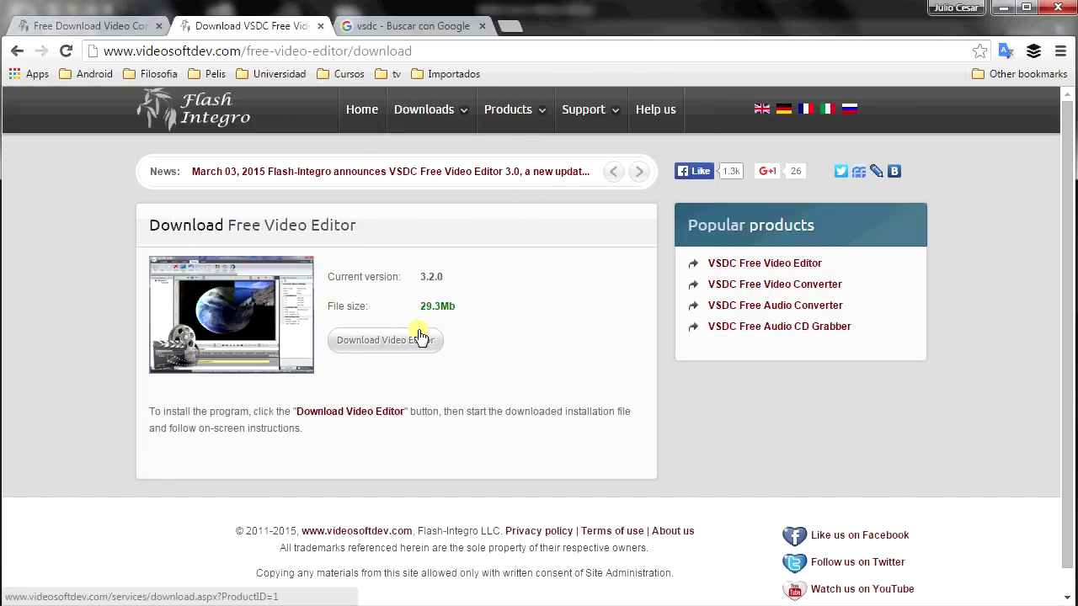
click(413, 32)
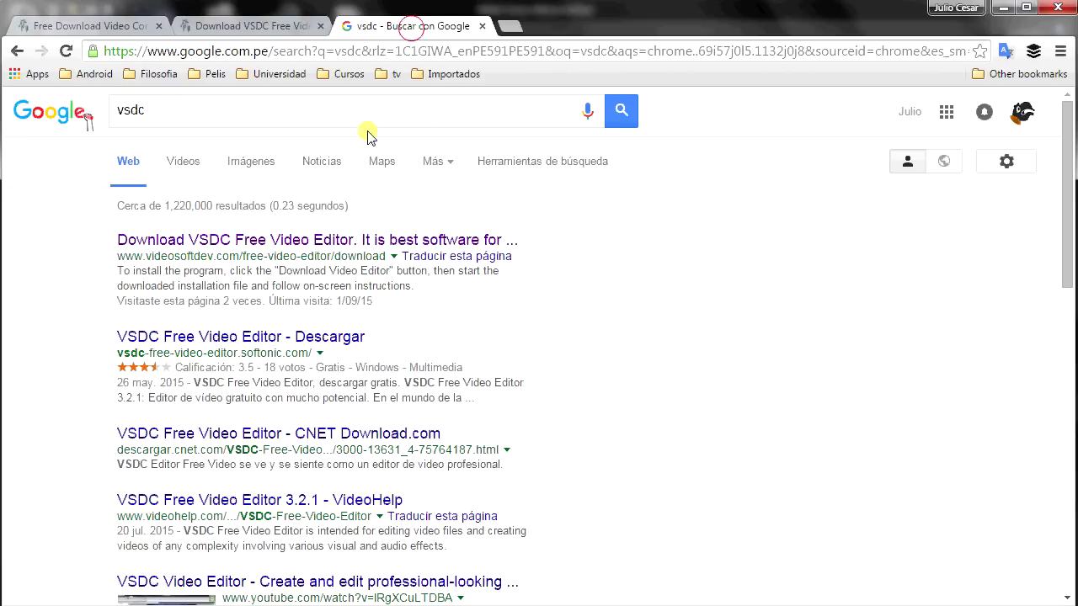
click(197, 116)
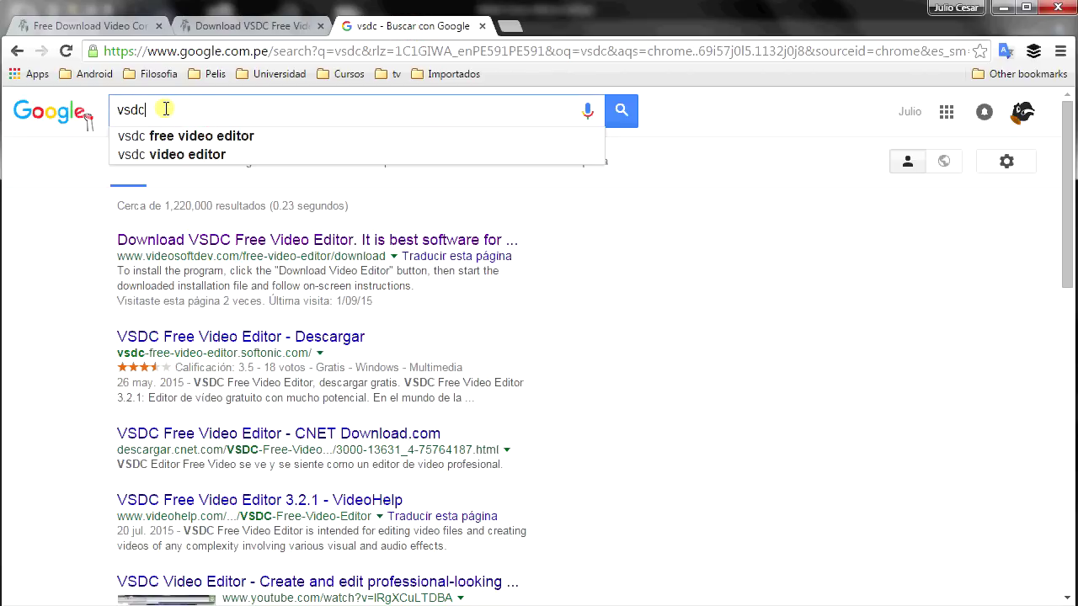
click(165, 108)
click(80, 246)
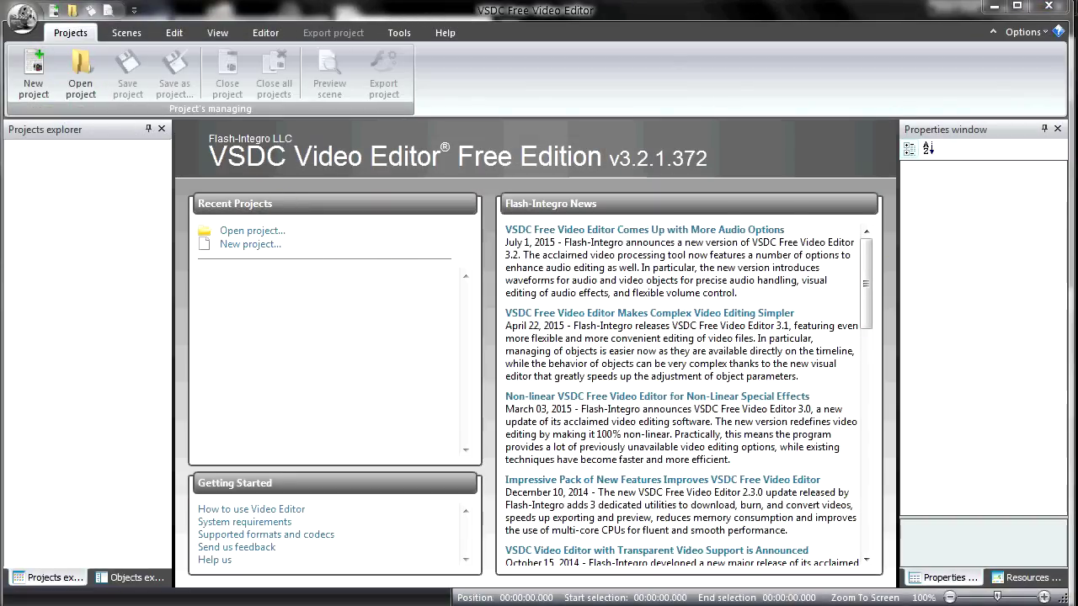
Start a new project and go through the blank, import videos and images, video capture and screen capture project types.
click(249, 243)
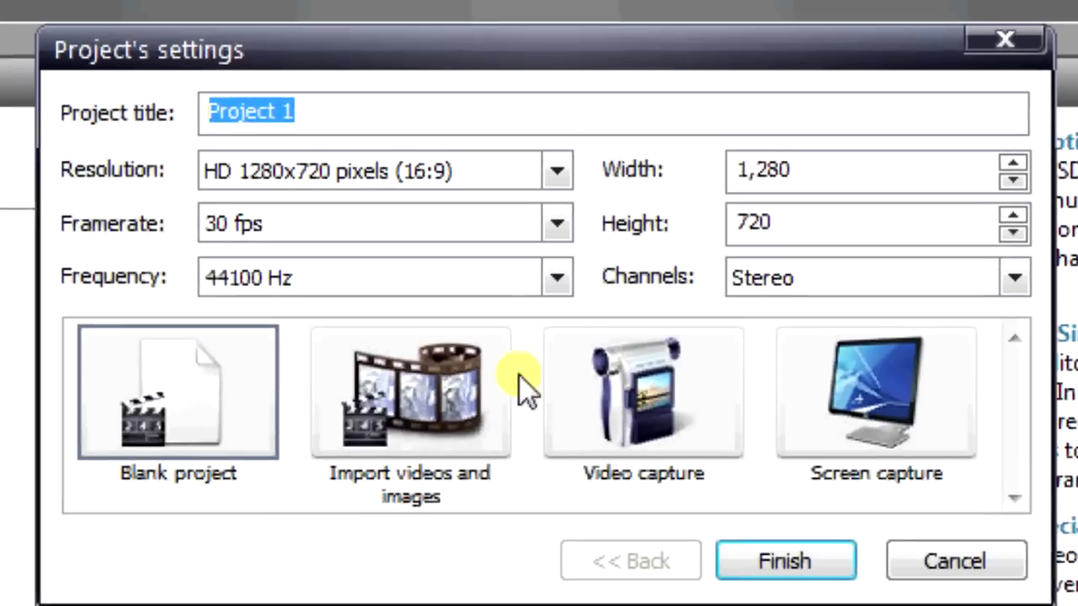
click(399, 350)
click(621, 409)
click(851, 406)
click(173, 406)
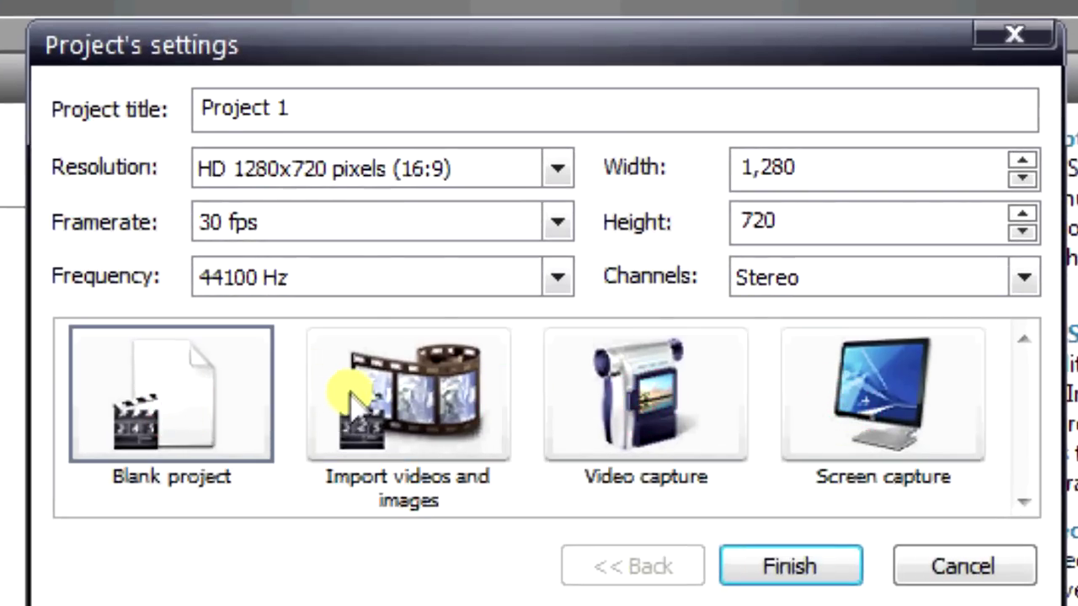
click(410, 387)
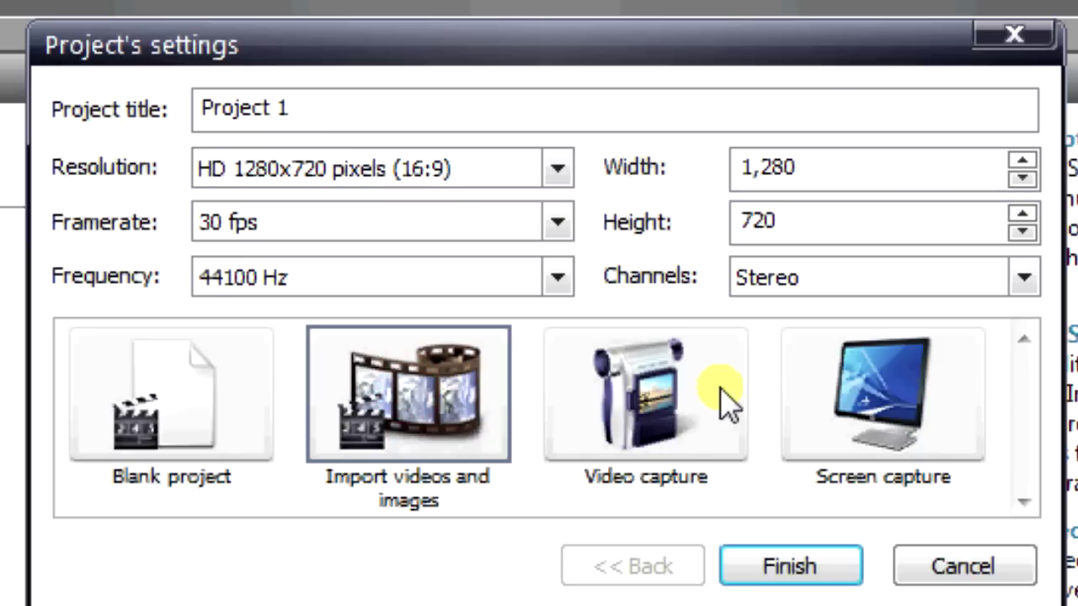
click(648, 392)
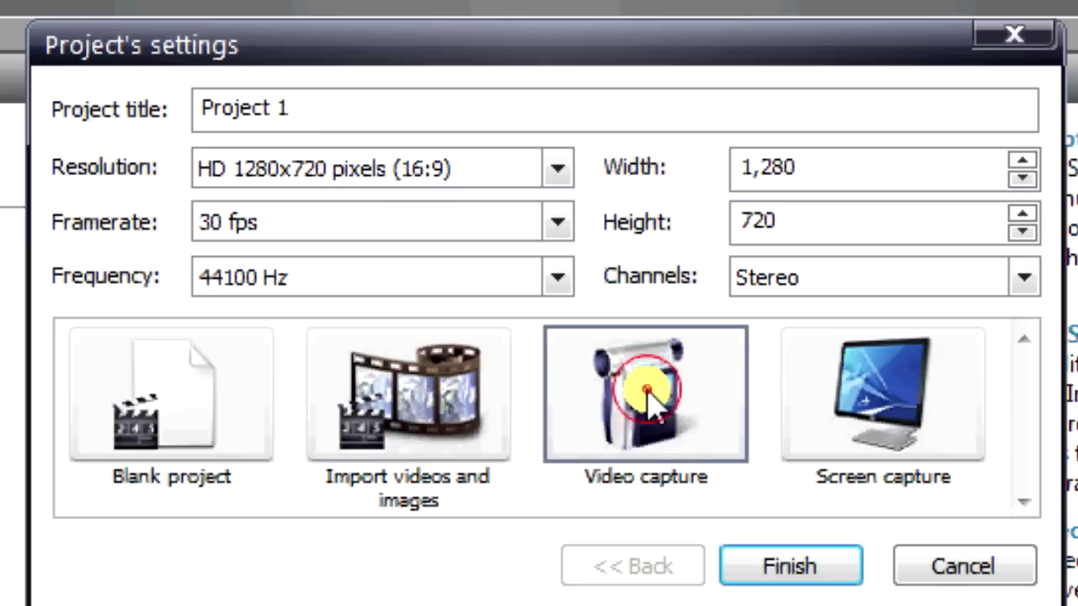
click(926, 403)
Examine the new project's title, available resolutions, width and height settings.
click(371, 113)
drag(371, 114, 139, 109)
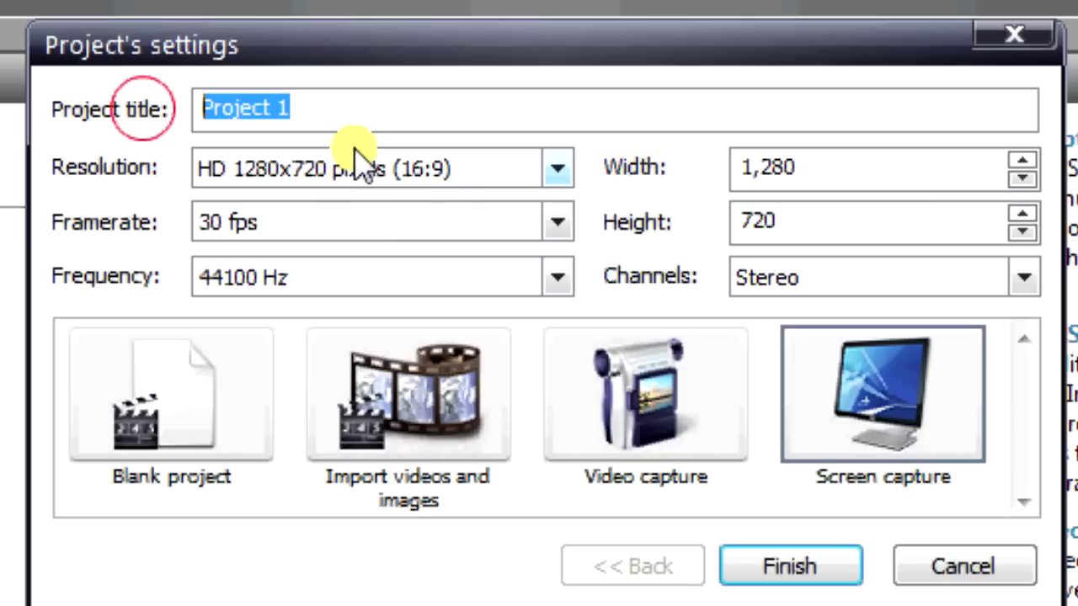
click(487, 171)
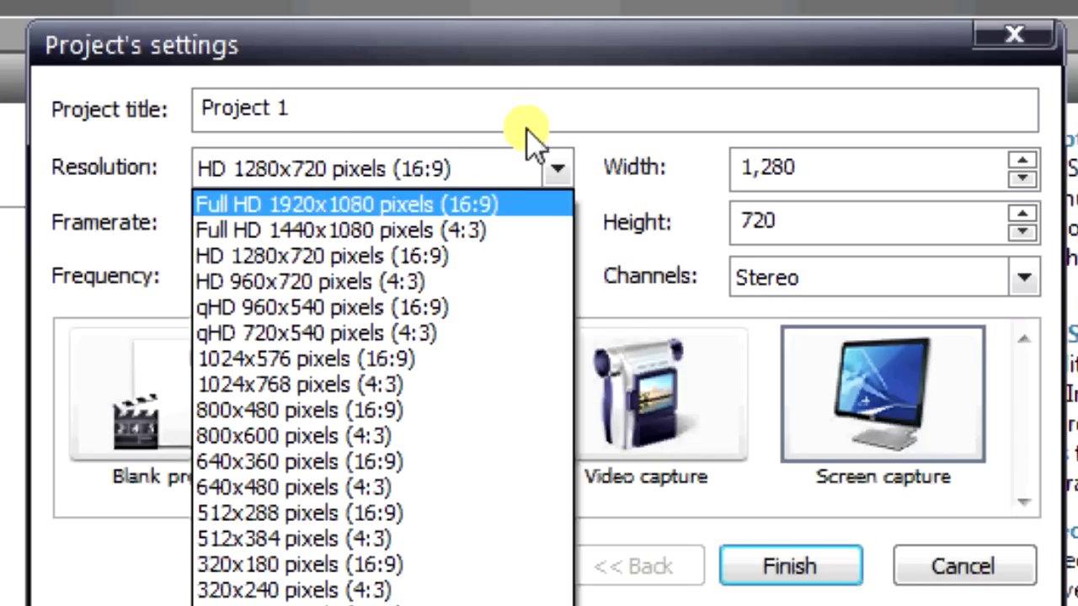
click(595, 142)
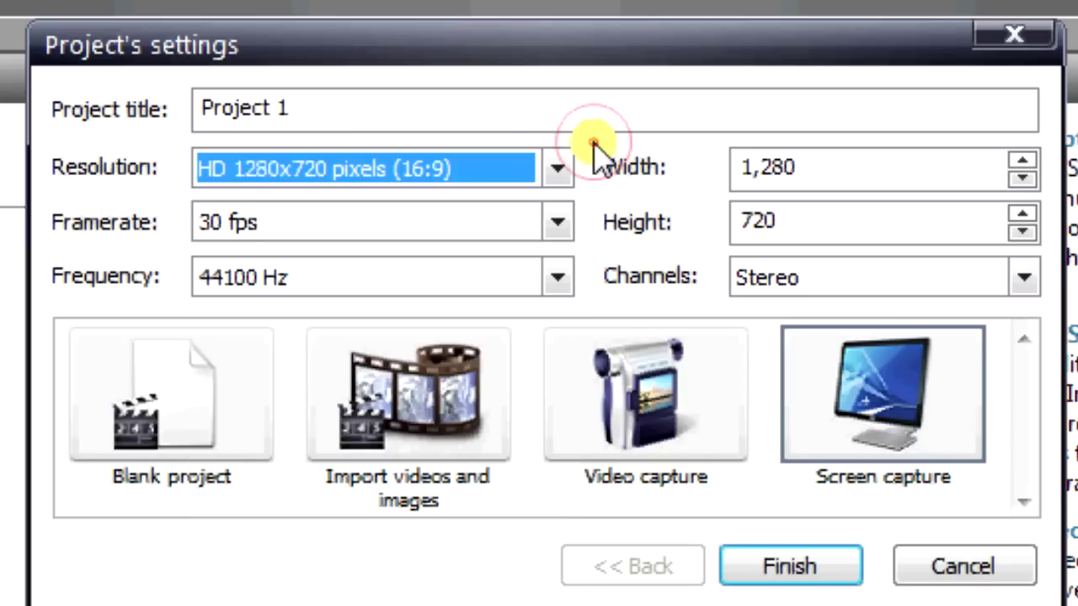
click(876, 171)
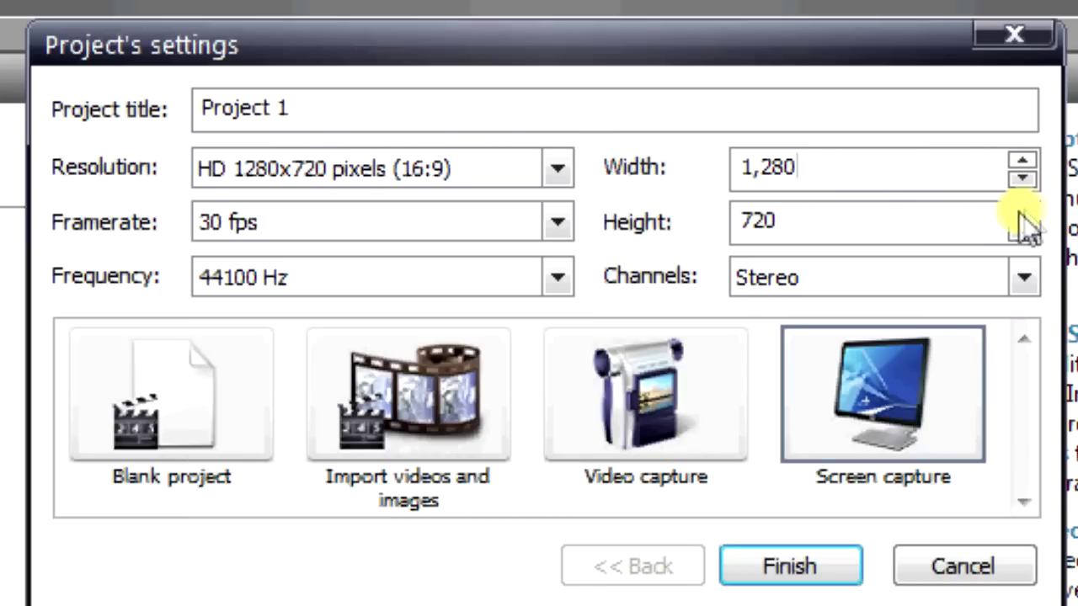
click(867, 211)
click(842, 165)
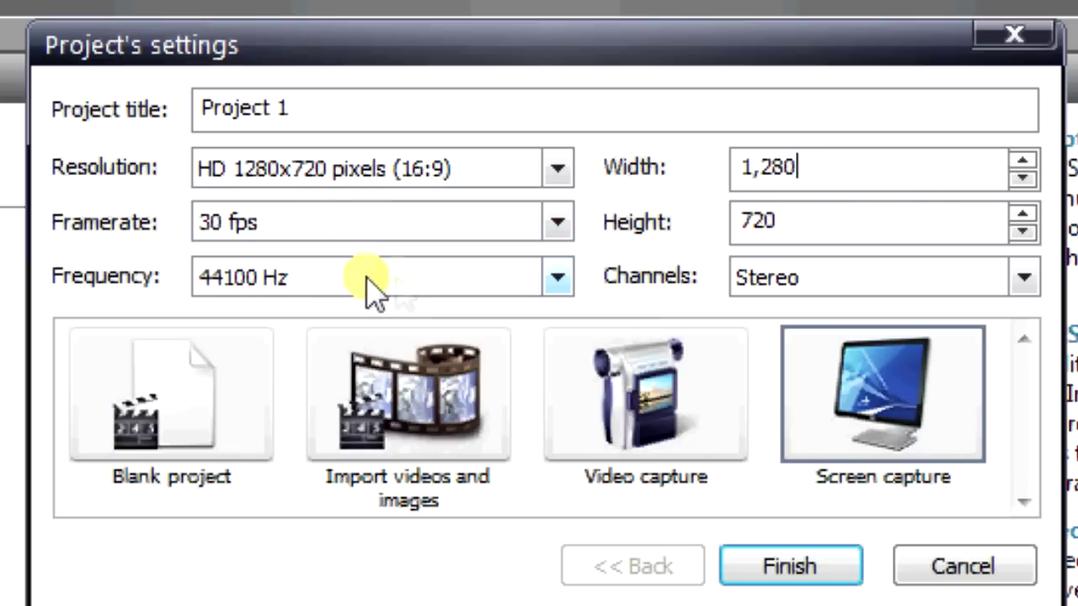
Keep the audio channels on Stereo and create the project with the Import videos and images type.
click(874, 283)
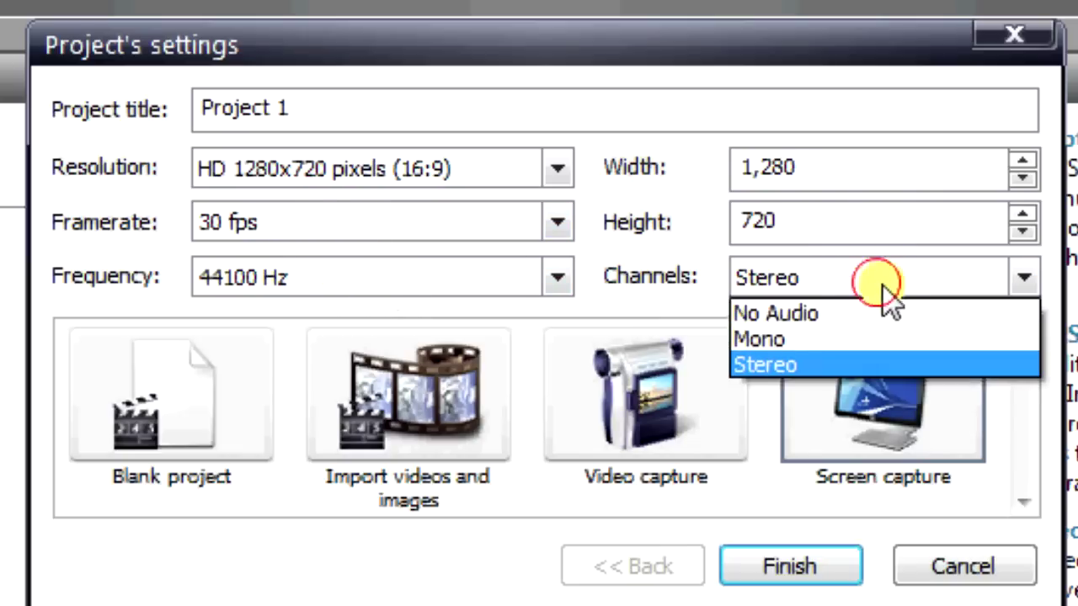
click(853, 364)
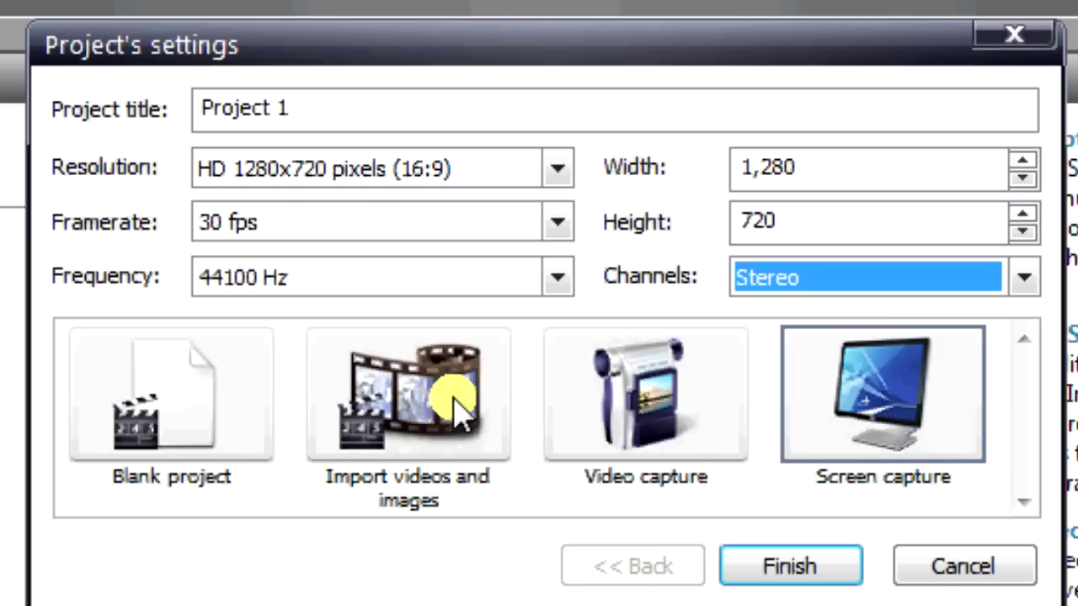
click(481, 410)
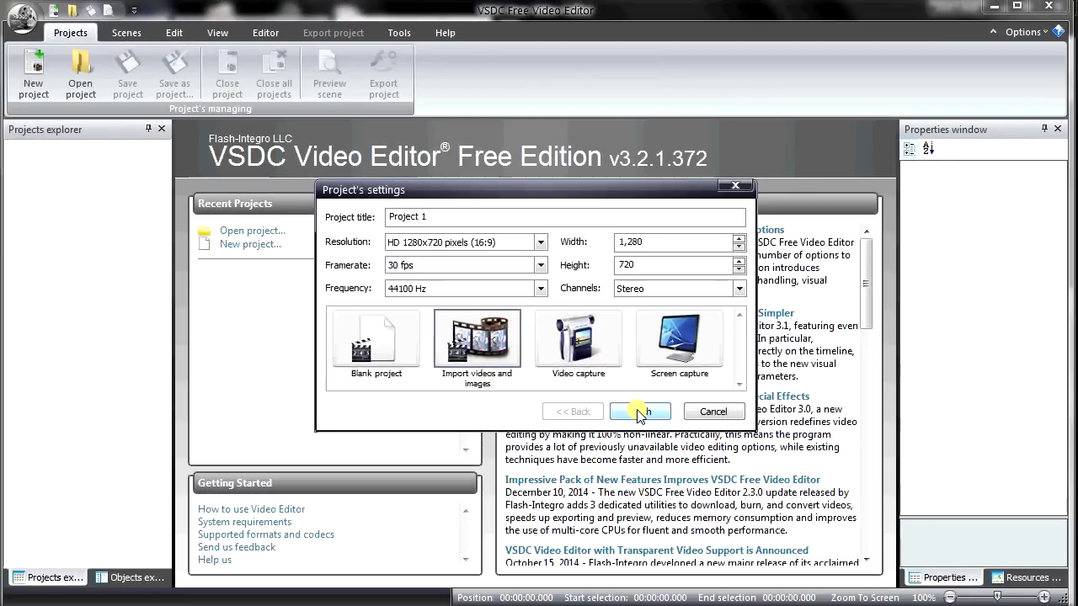
click(640, 411)
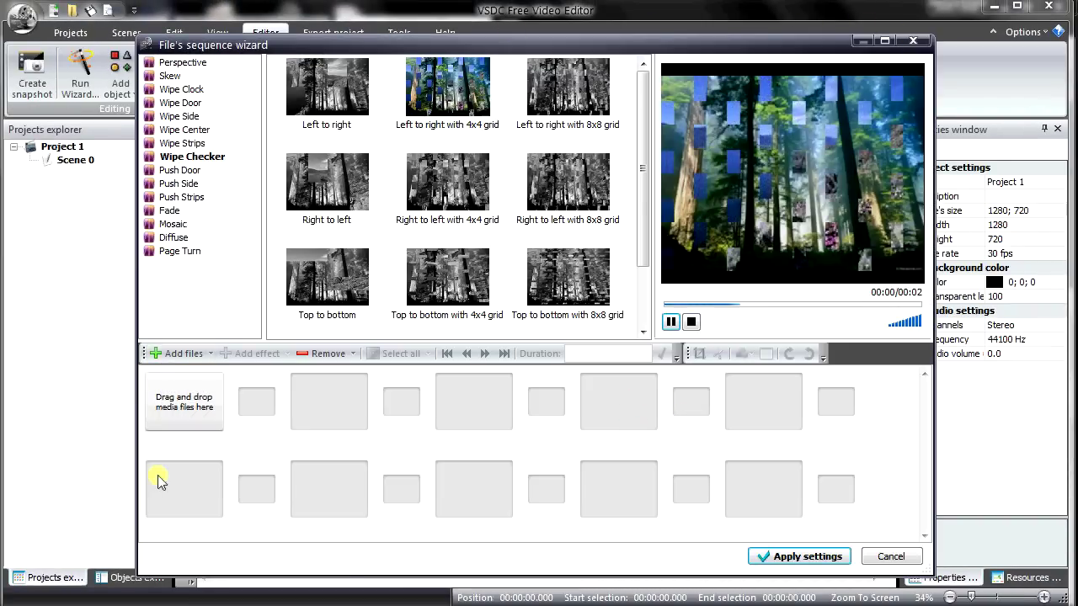
Look through the transition effect categories in the File's sequence wizard, from Perspective and the wipes to Mosaic and Diffuse.
click(181, 63)
click(184, 90)
click(180, 116)
click(182, 170)
click(181, 197)
click(173, 224)
click(173, 238)
click(184, 129)
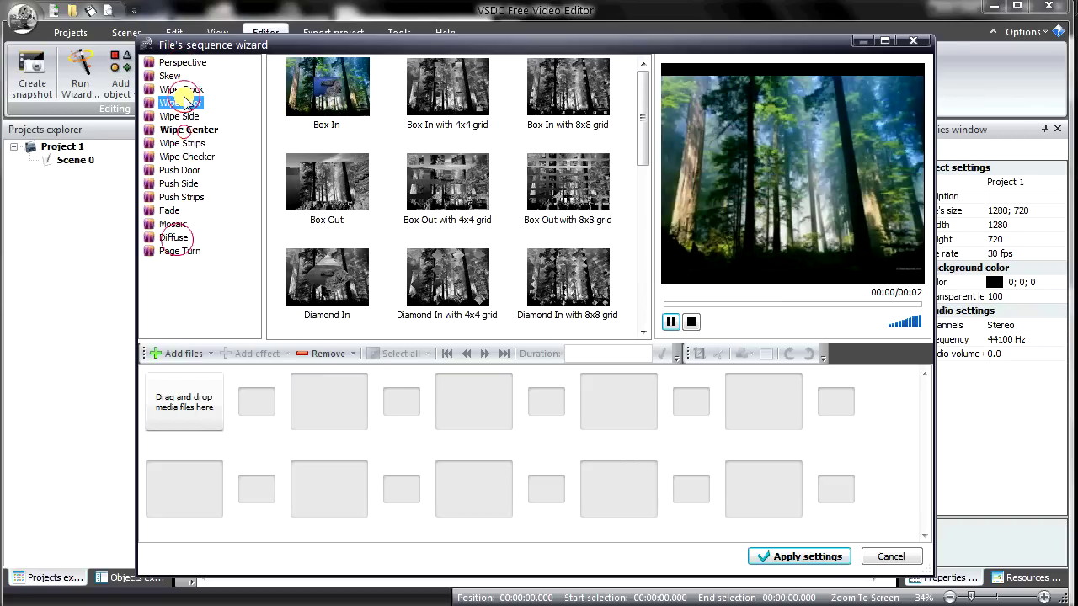
click(183, 103)
click(180, 63)
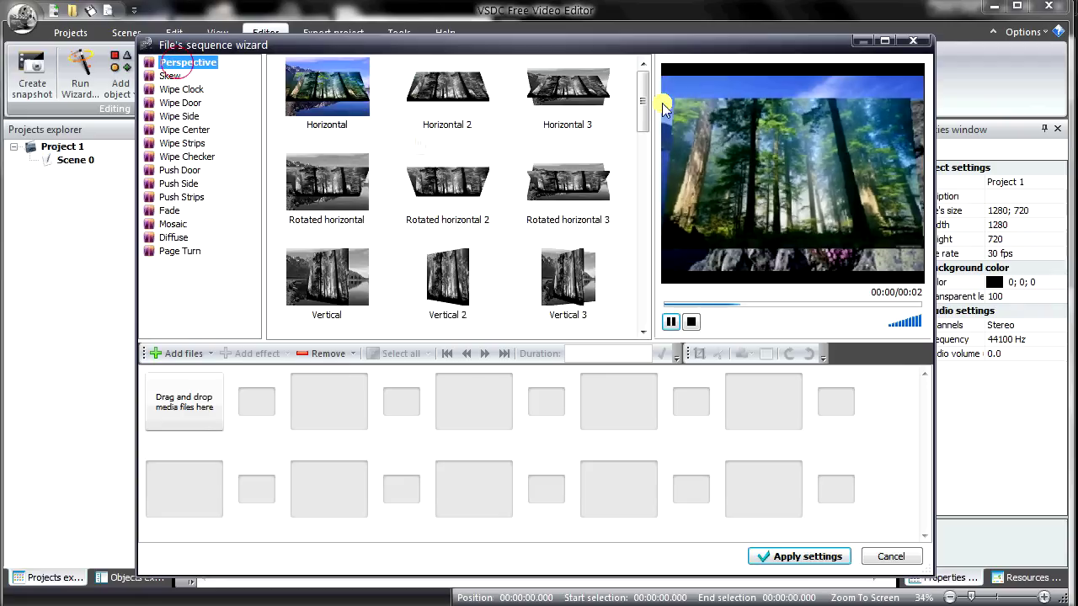
click(447, 254)
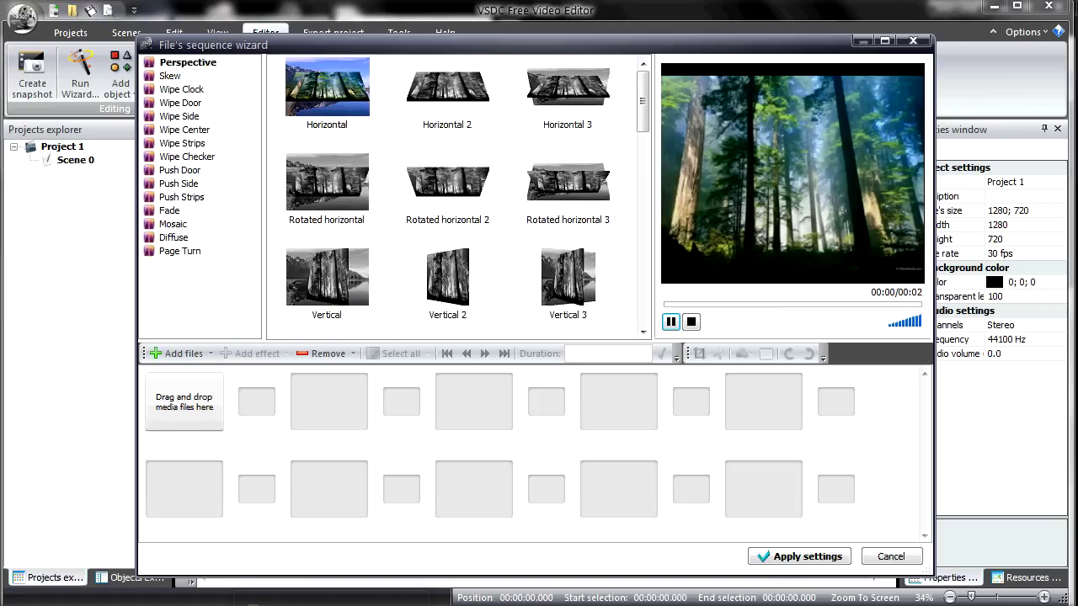
Add photo1 from the imagenes folder in the Pictures library as the first item of the sequence.
mouse_move(328, 594)
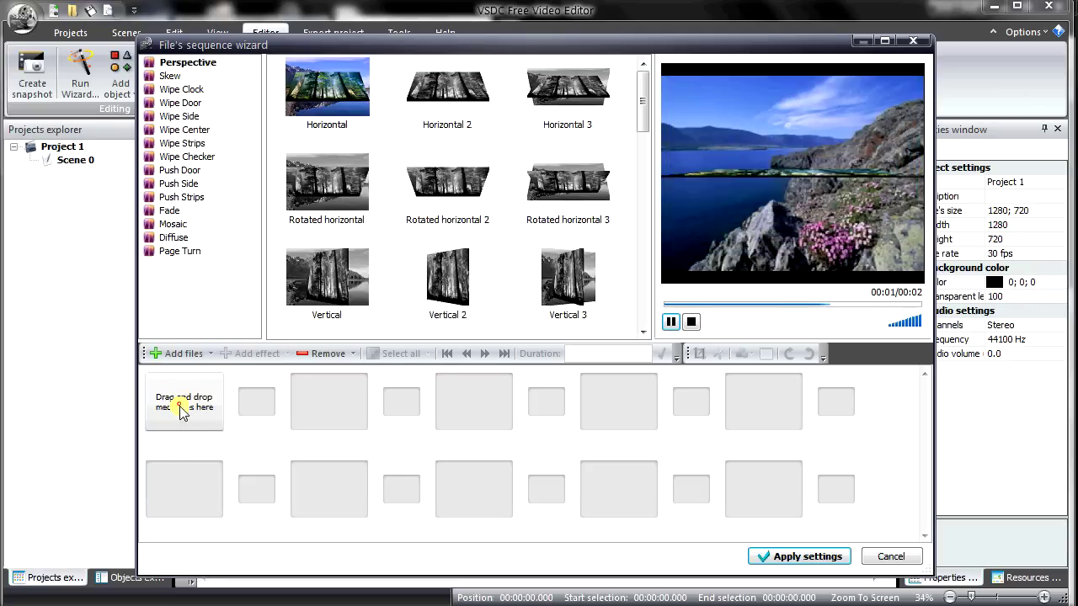
click(181, 410)
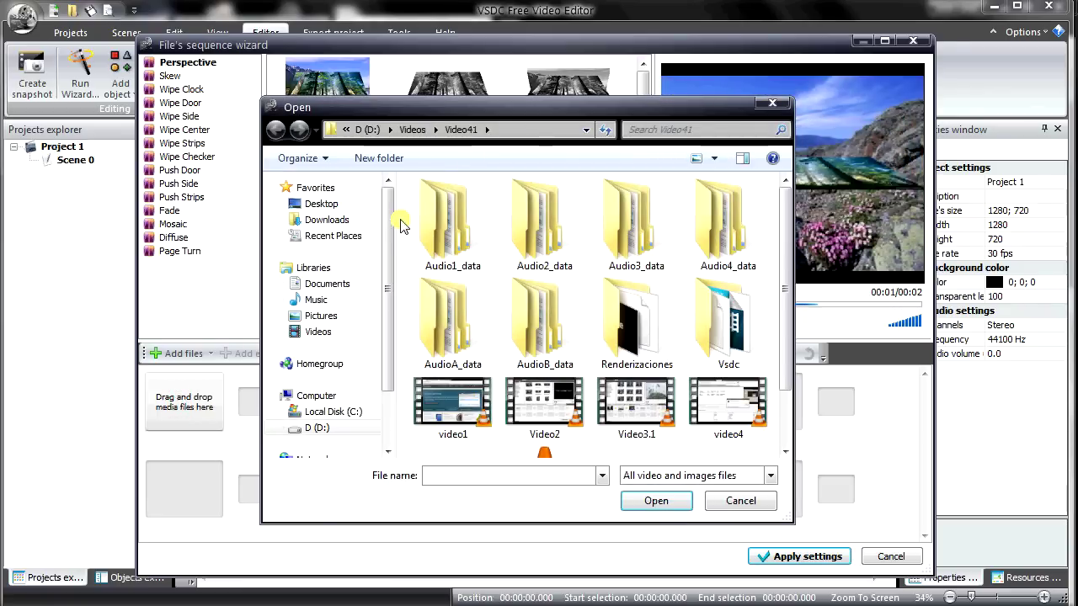
click(321, 316)
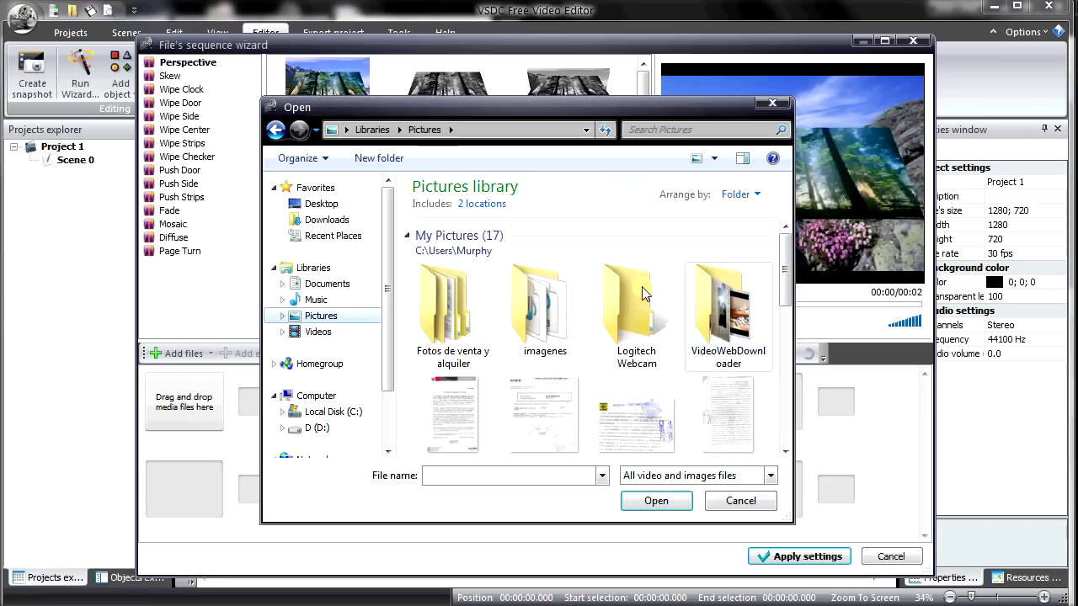
double_click(547, 291)
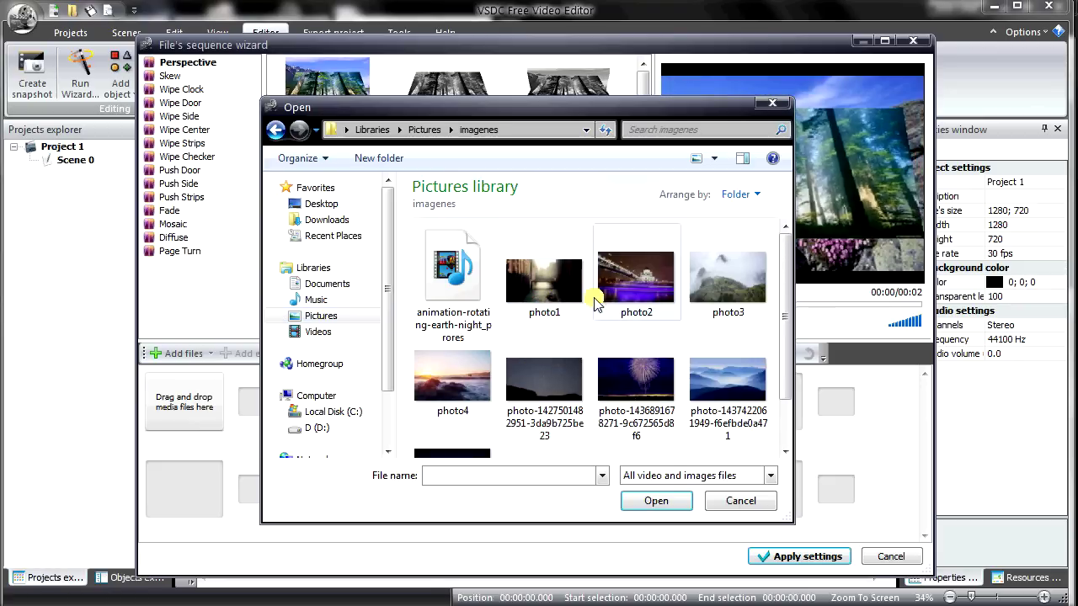
click(558, 272)
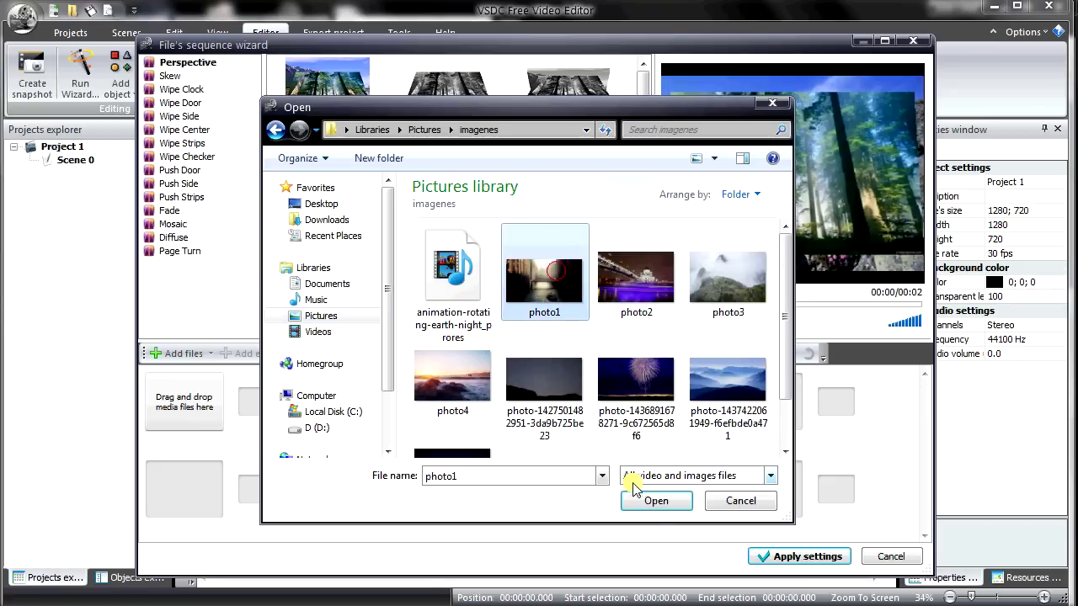
click(656, 502)
Add photo2 and photo3 from the imagenes folder as the second and third items of the sequence.
click(333, 407)
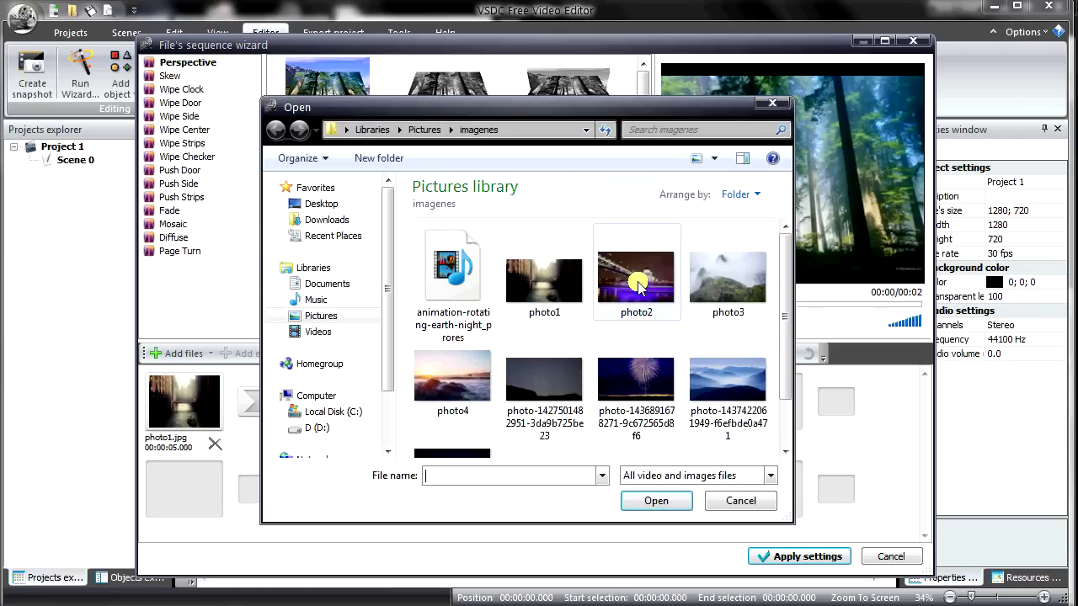
double_click(639, 282)
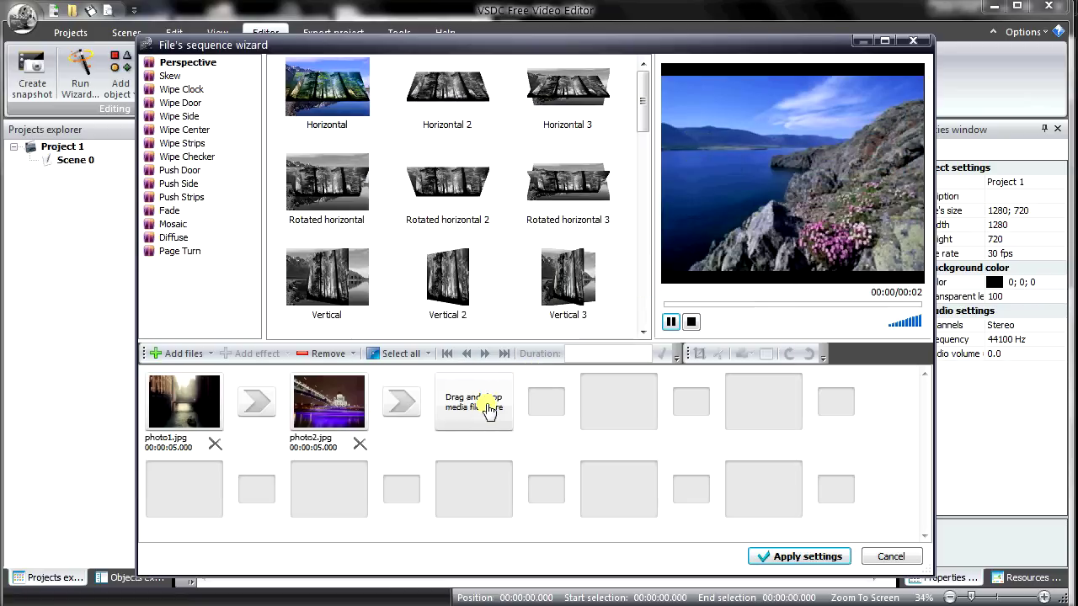
click(484, 406)
double_click(726, 279)
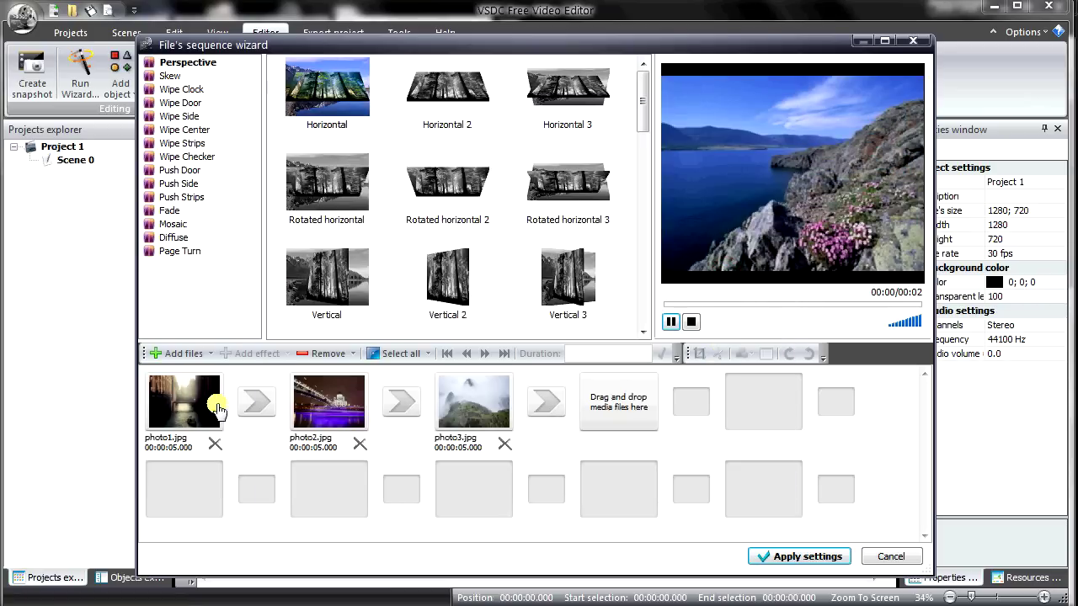
Preview photo1, photo2 and photo3 one after another from the sequence.
click(196, 403)
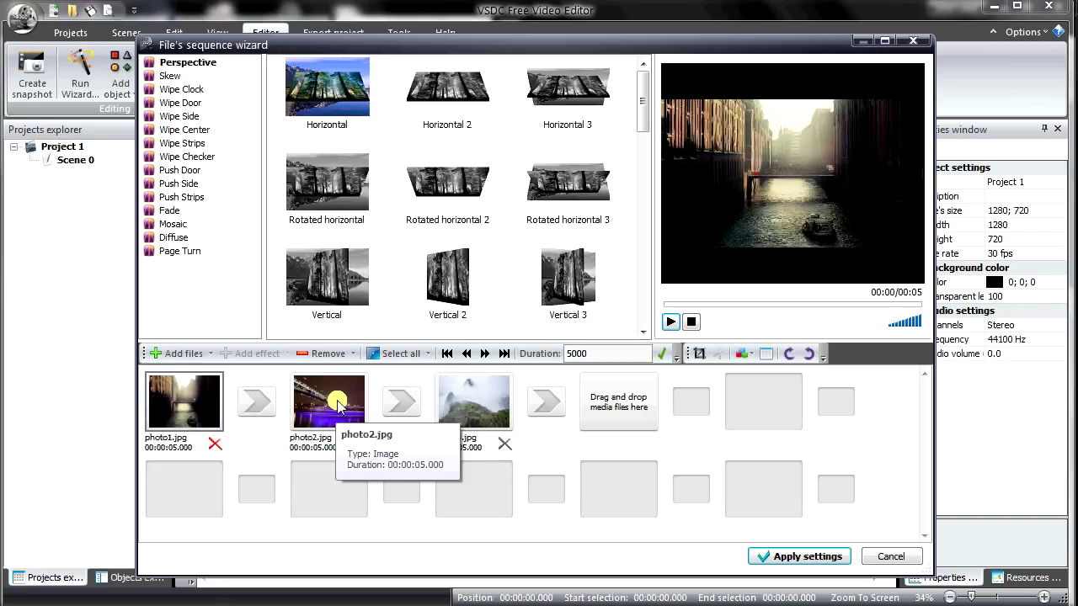
click(337, 406)
click(463, 404)
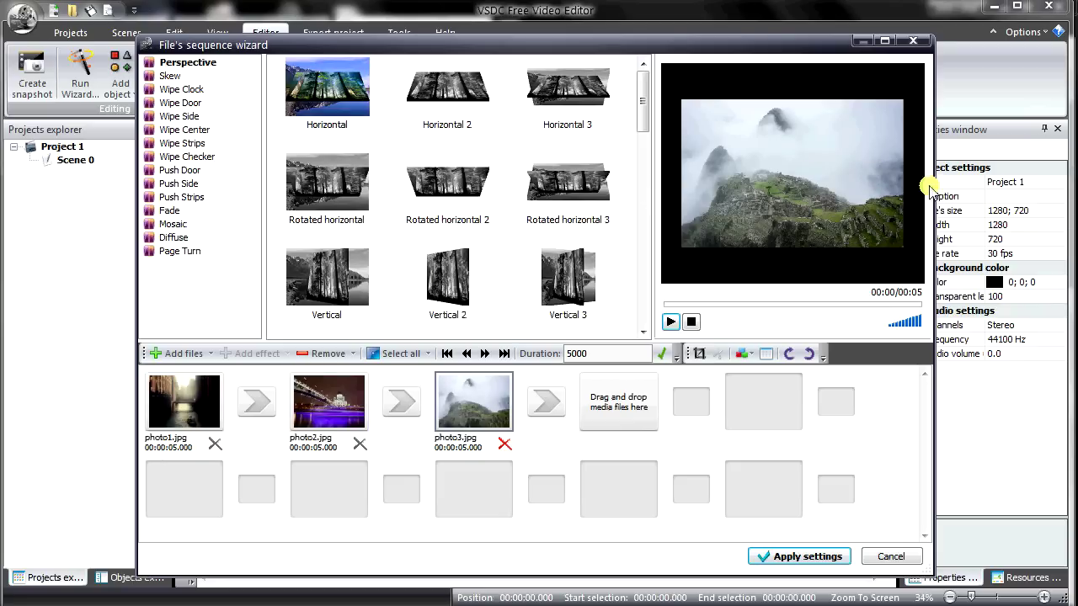
Widen the File's sequence wizard on both sides and check photo2 and photo1 in the enlarged preview.
drag(936, 186, 1070, 196)
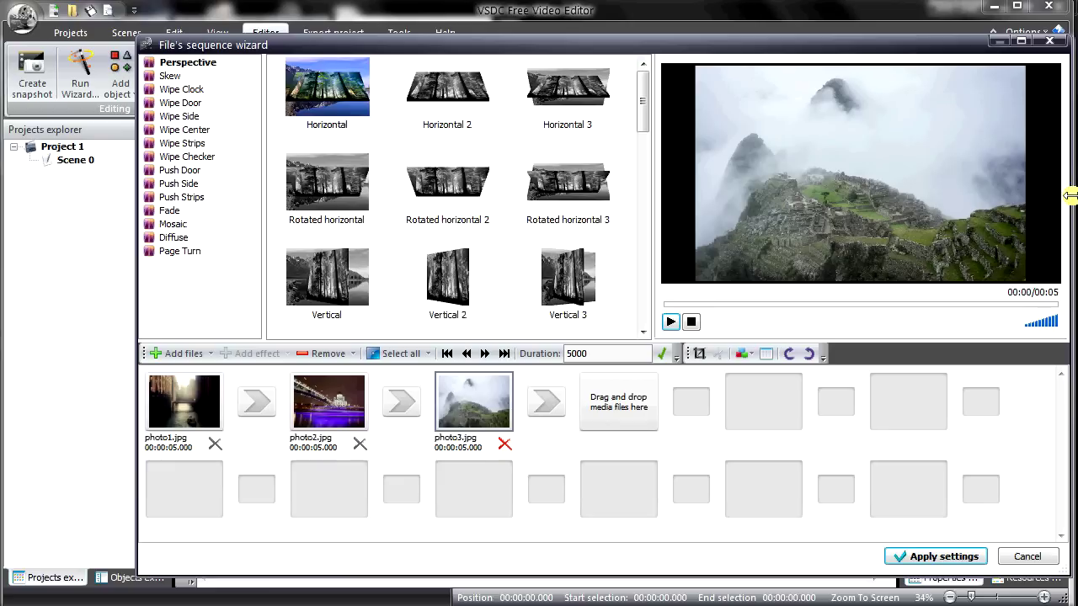
drag(139, 236, 13, 226)
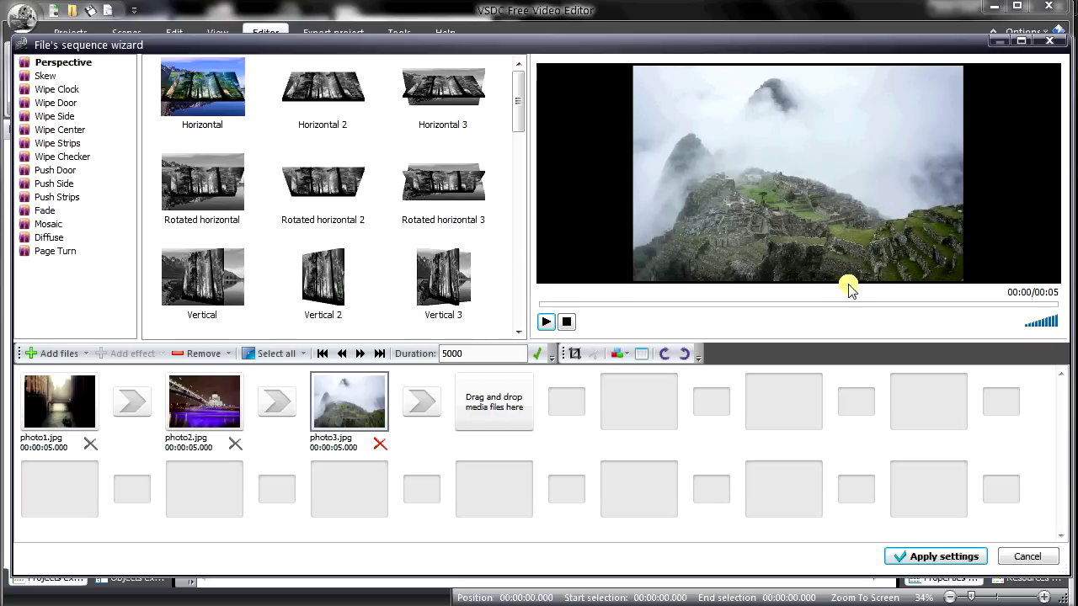
click(219, 408)
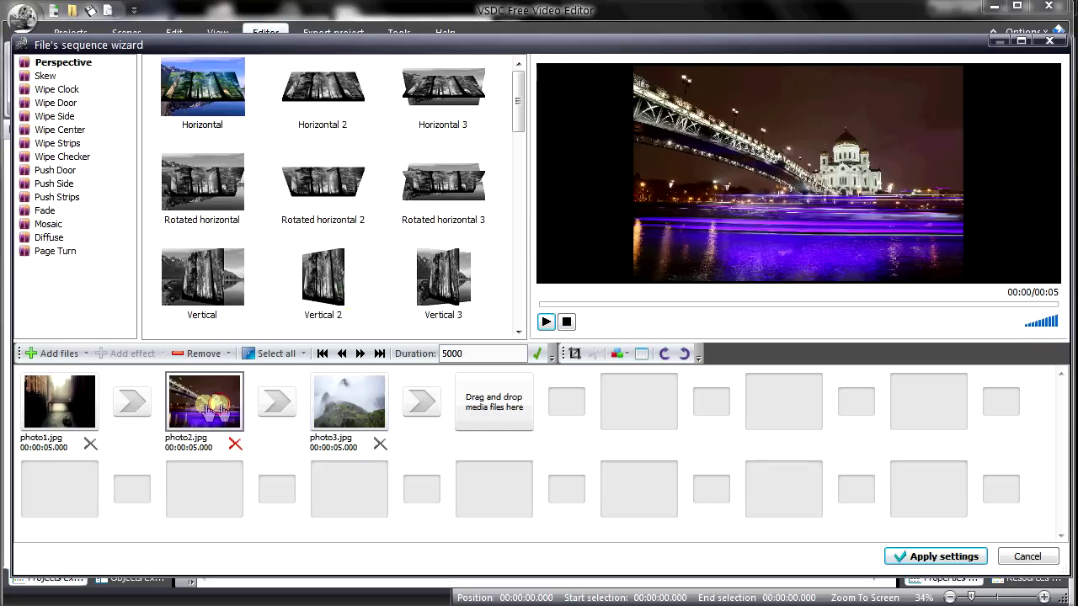
click(63, 406)
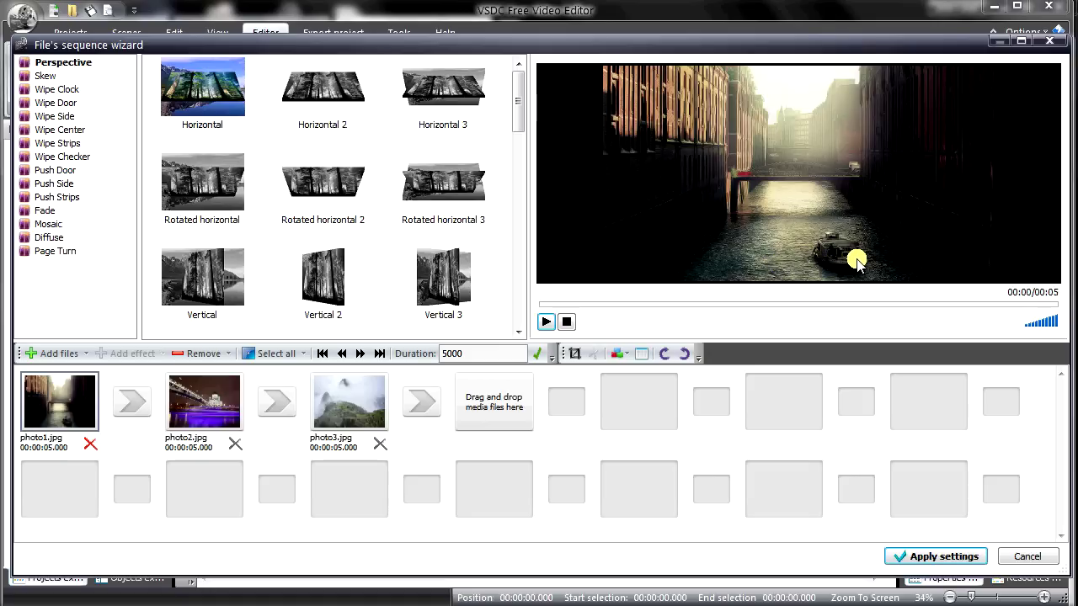
click(207, 412)
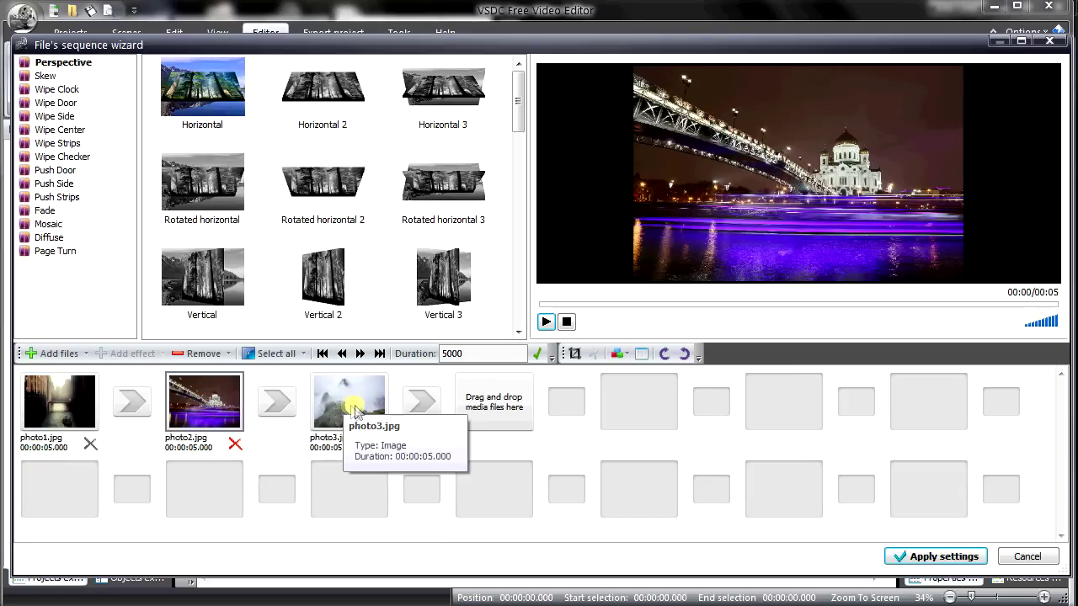
Compare the black side borders of photo1 and photo2 in the sequence preview.
click(76, 403)
click(229, 408)
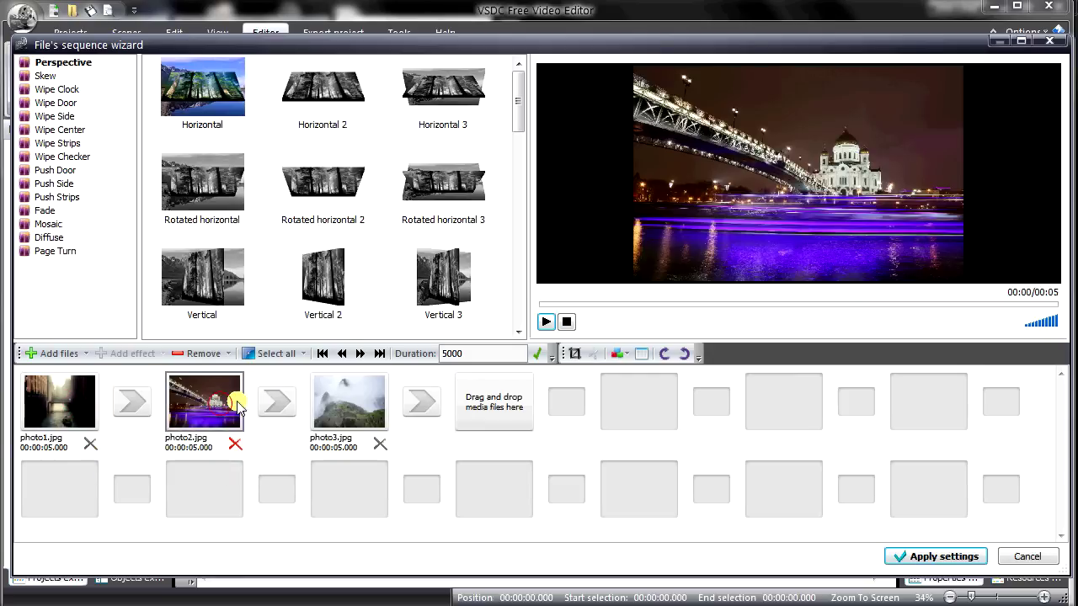
click(81, 403)
click(187, 408)
click(59, 406)
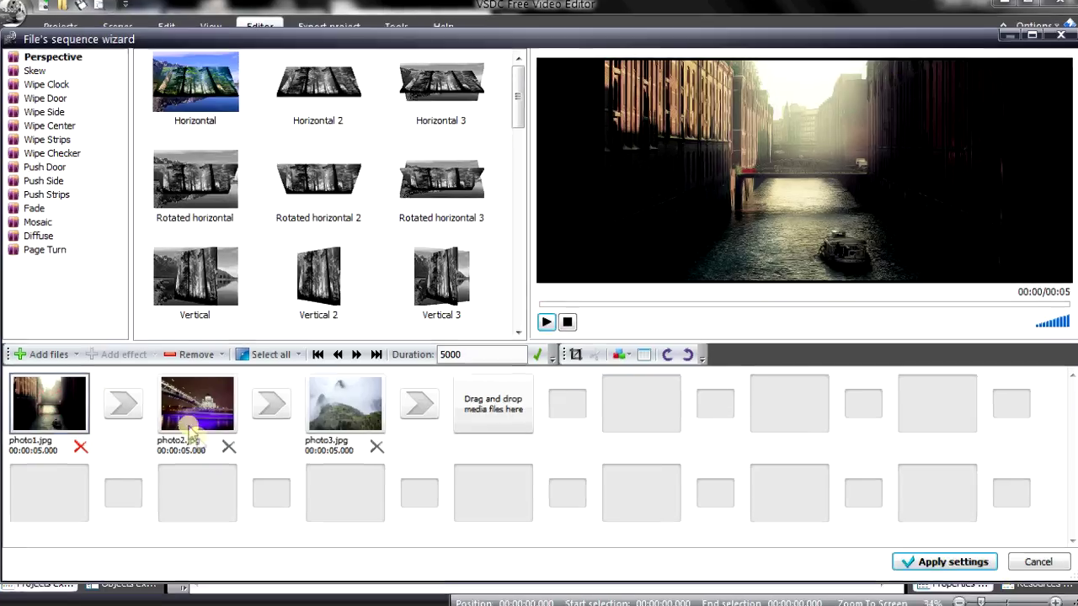
Crop the lower edge of photo2 so the image area measures 5472x3221.
click(204, 403)
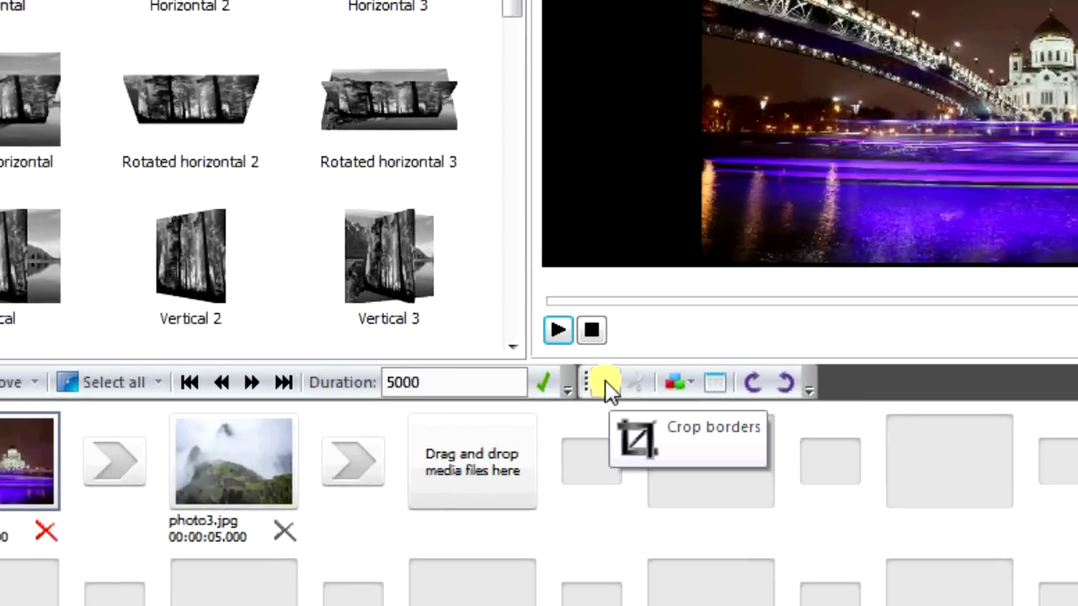
click(608, 384)
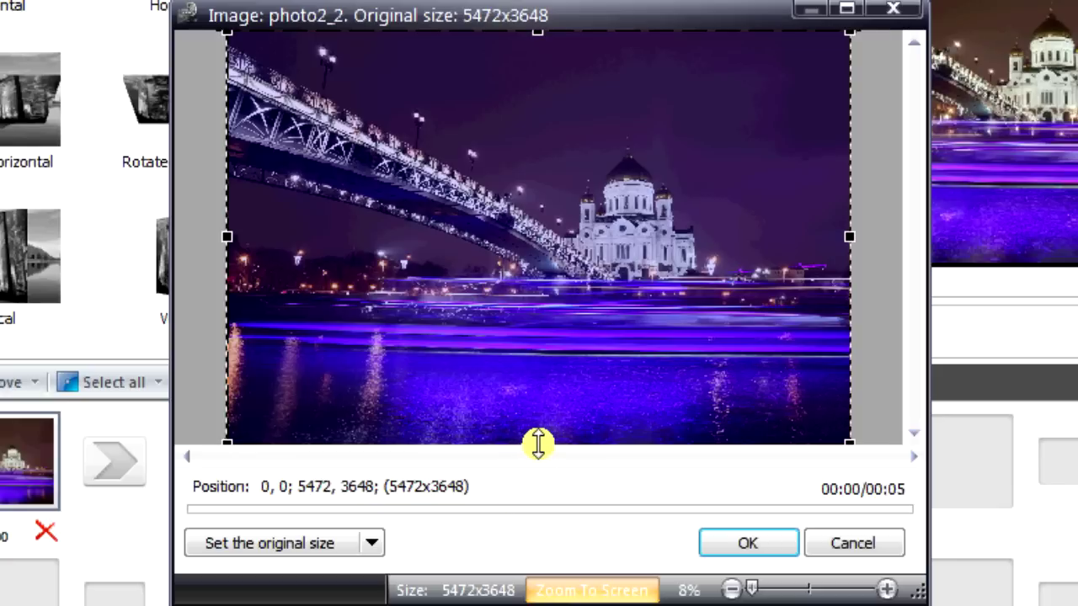
drag(538, 441, 546, 396)
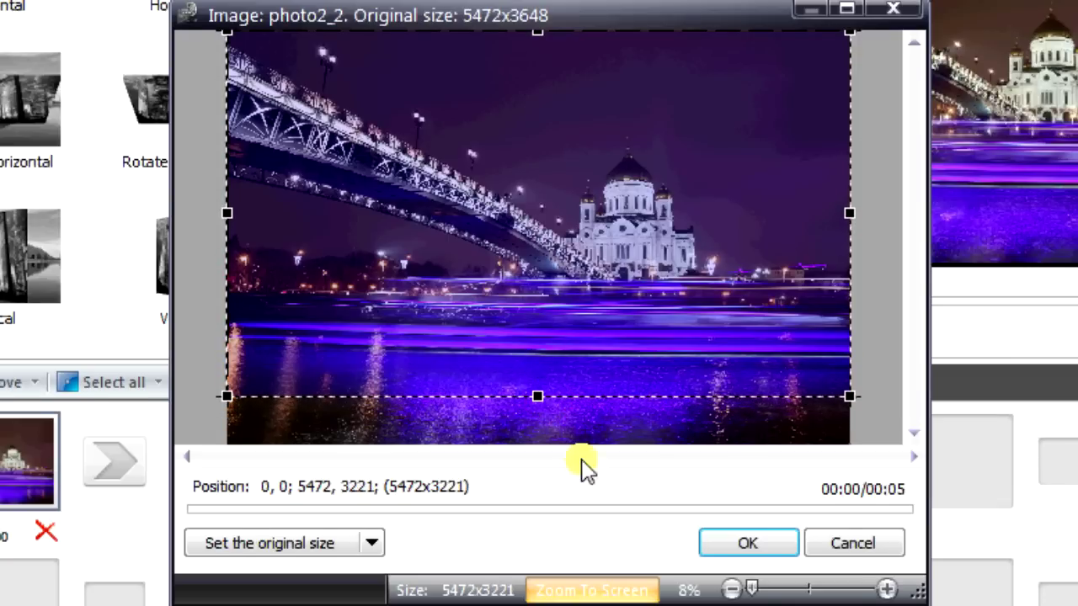
click(741, 546)
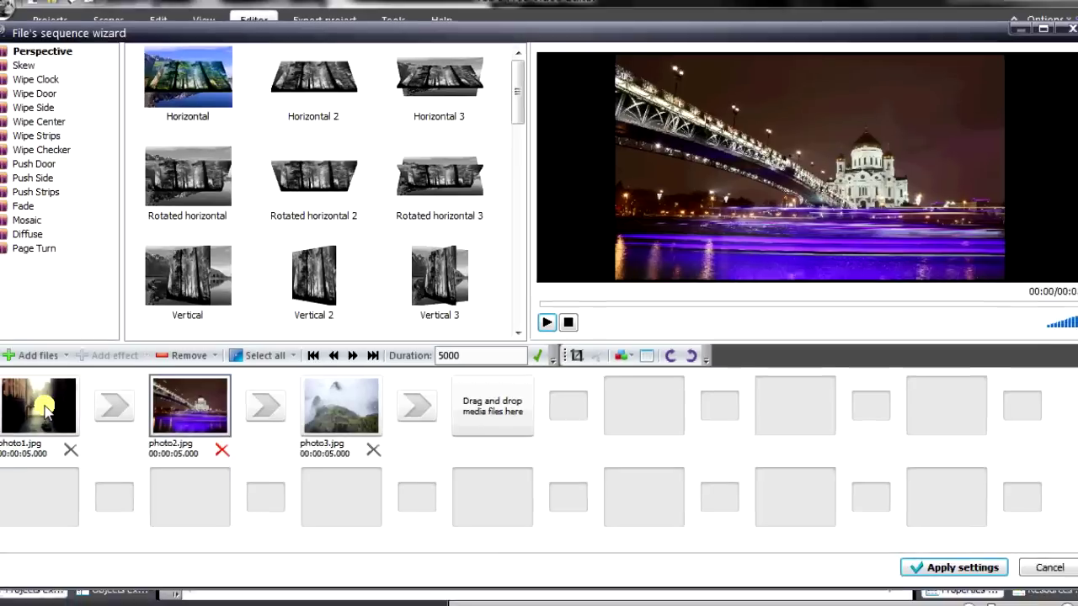
Compare photo1 and photo2 in the preview and narrow the preview area to fit photo1's frame.
click(64, 406)
click(200, 408)
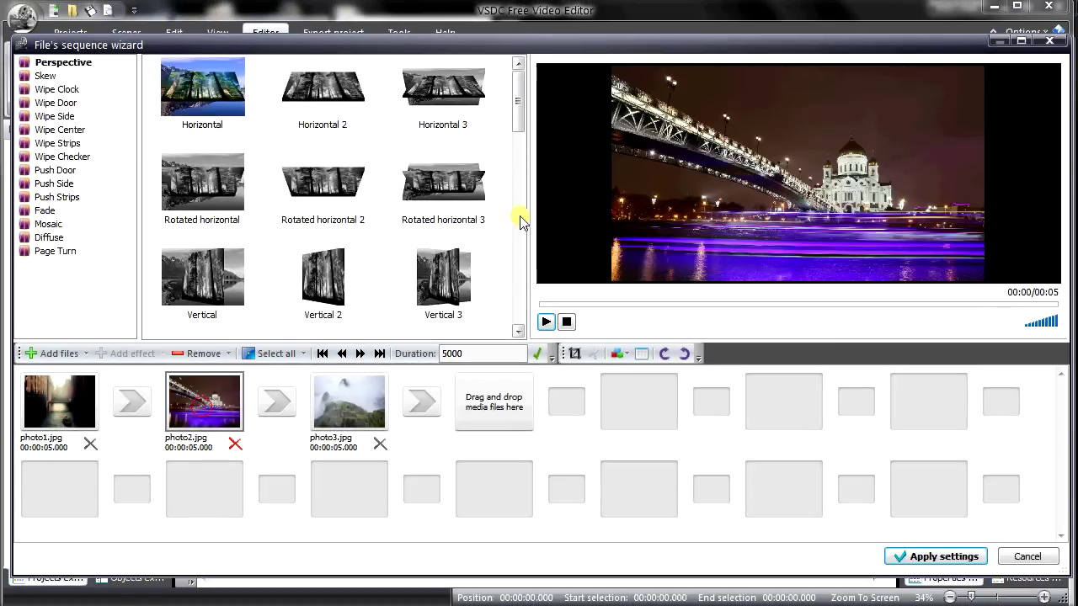
drag(529, 211, 584, 210)
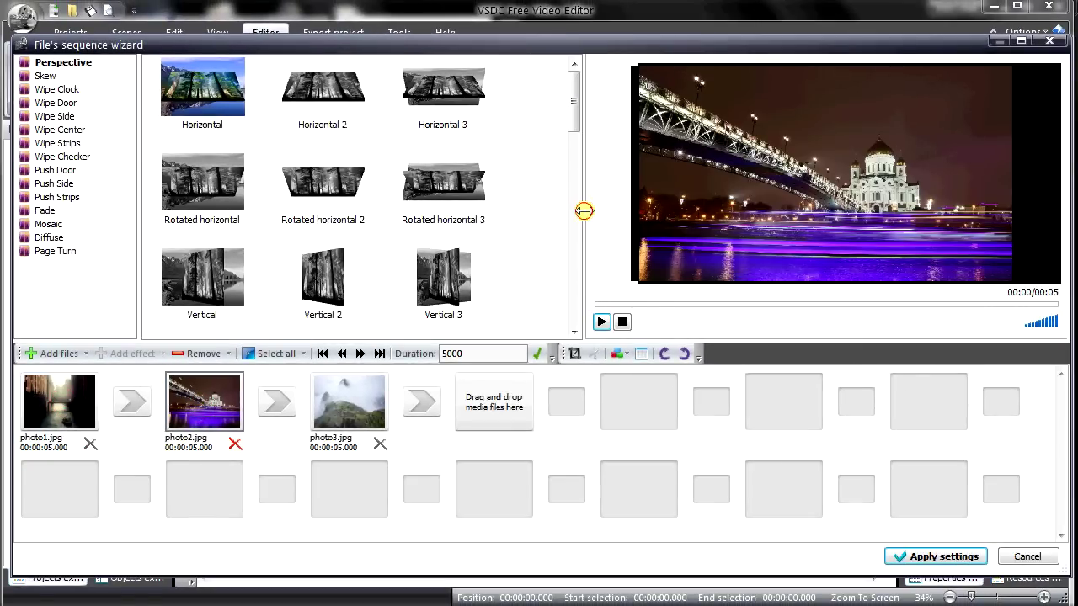
key(Left)
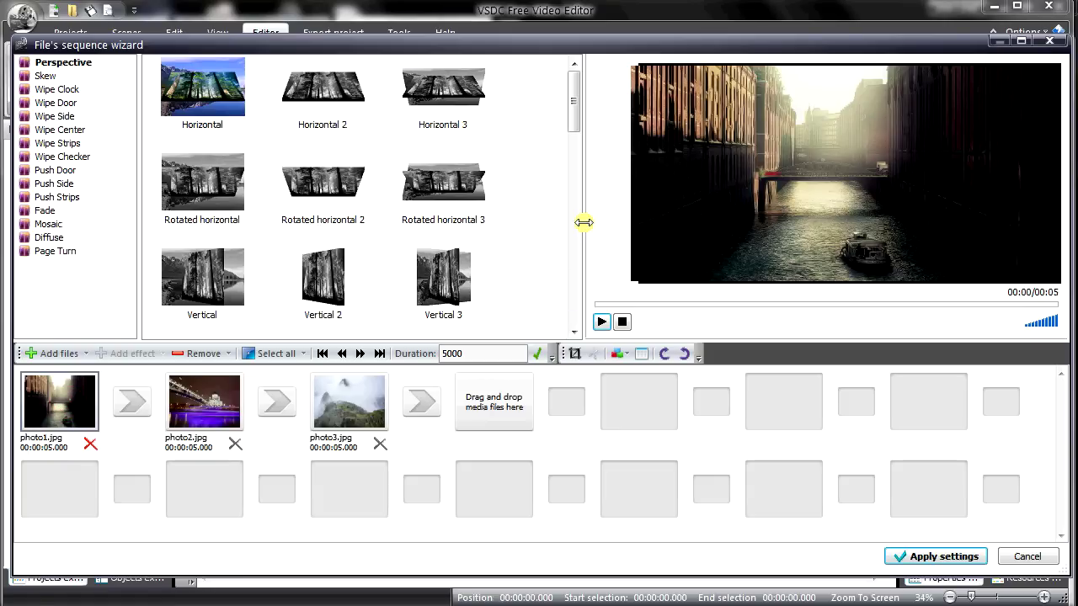
drag(585, 228, 639, 228)
scroll(612, 229, down, 3)
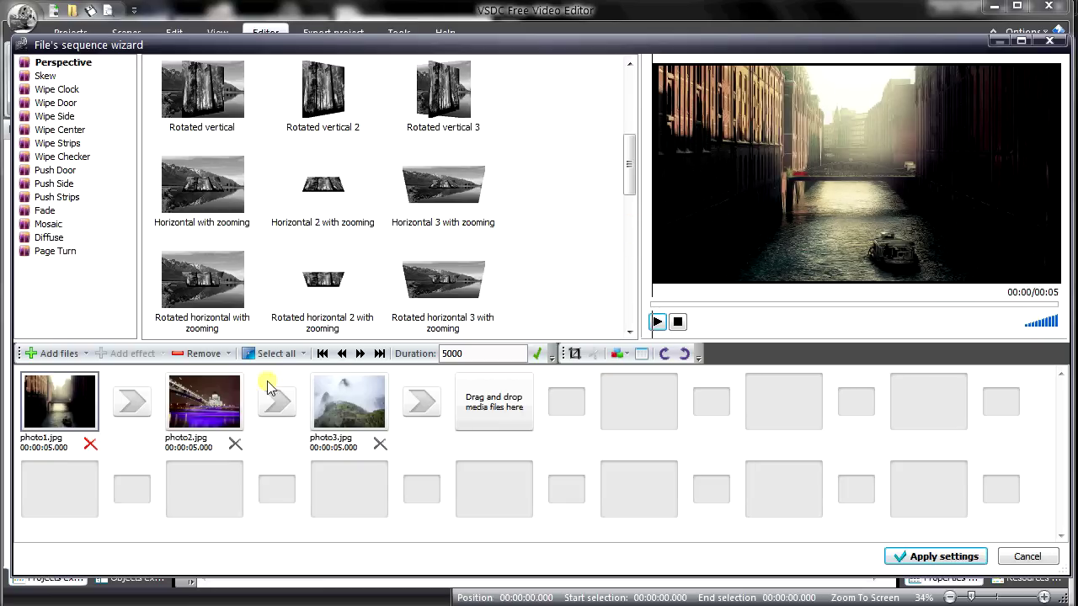
Crop the lower edge of photo2 further to an image area of 5472x3111.
click(218, 412)
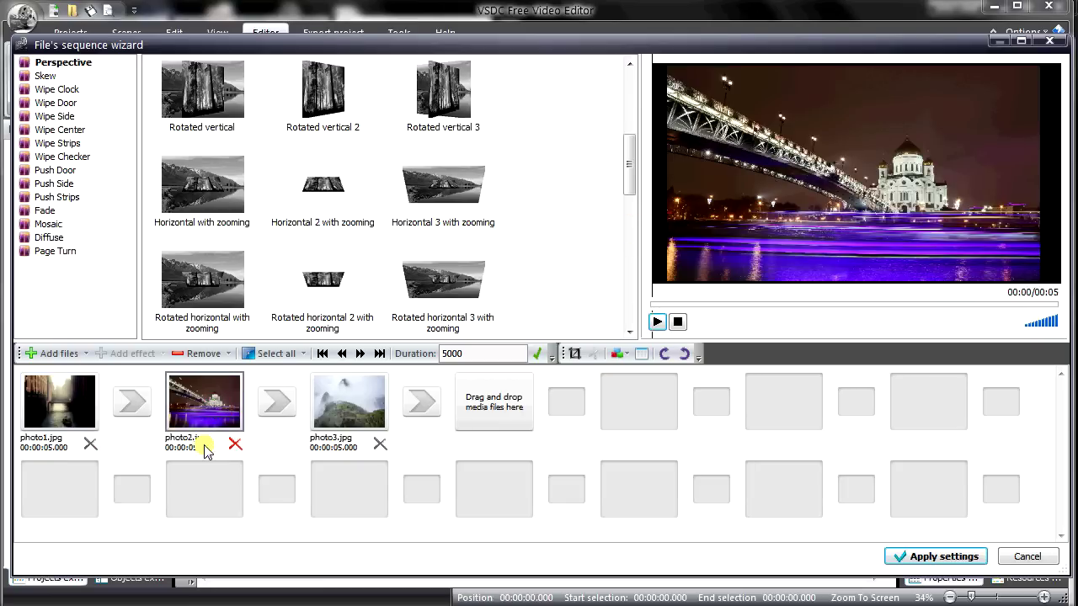
click(571, 354)
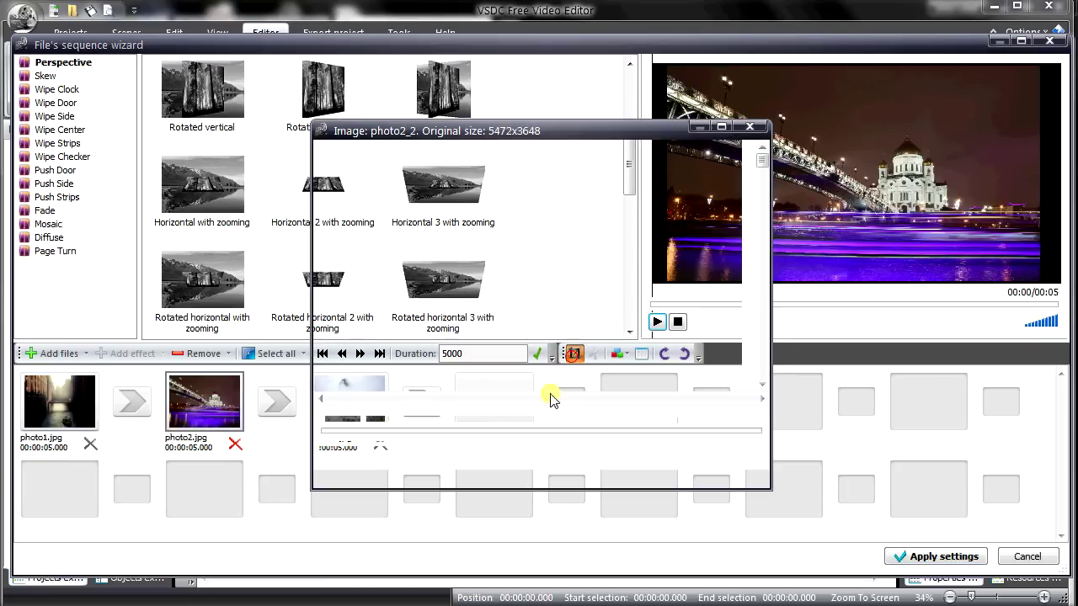
drag(536, 370, 539, 357)
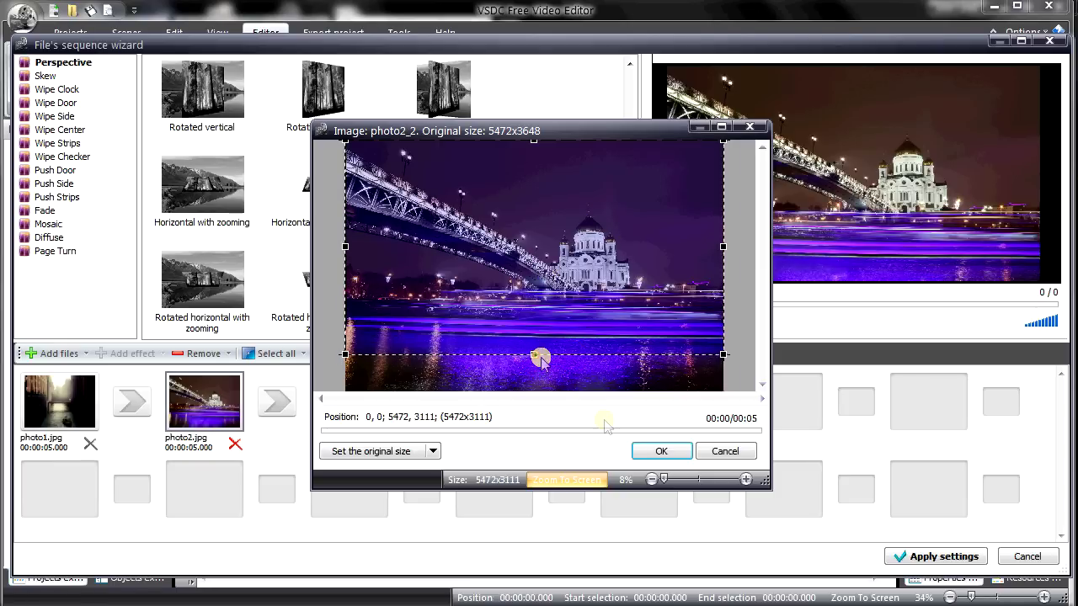
click(653, 451)
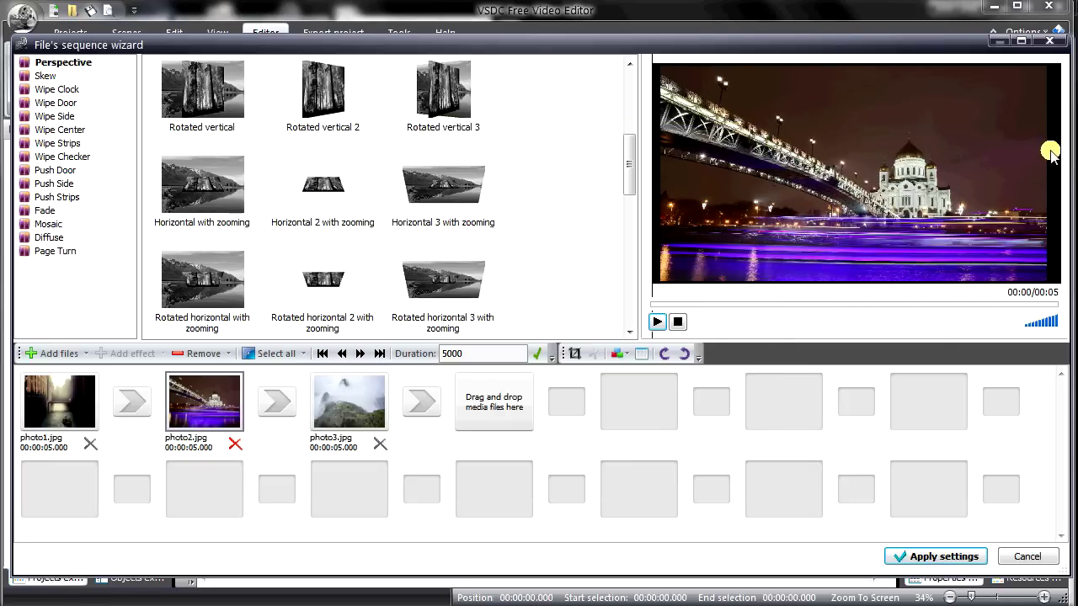
Review photo1, the cropped photo2 and photo3 in the narrowed preview.
click(61, 398)
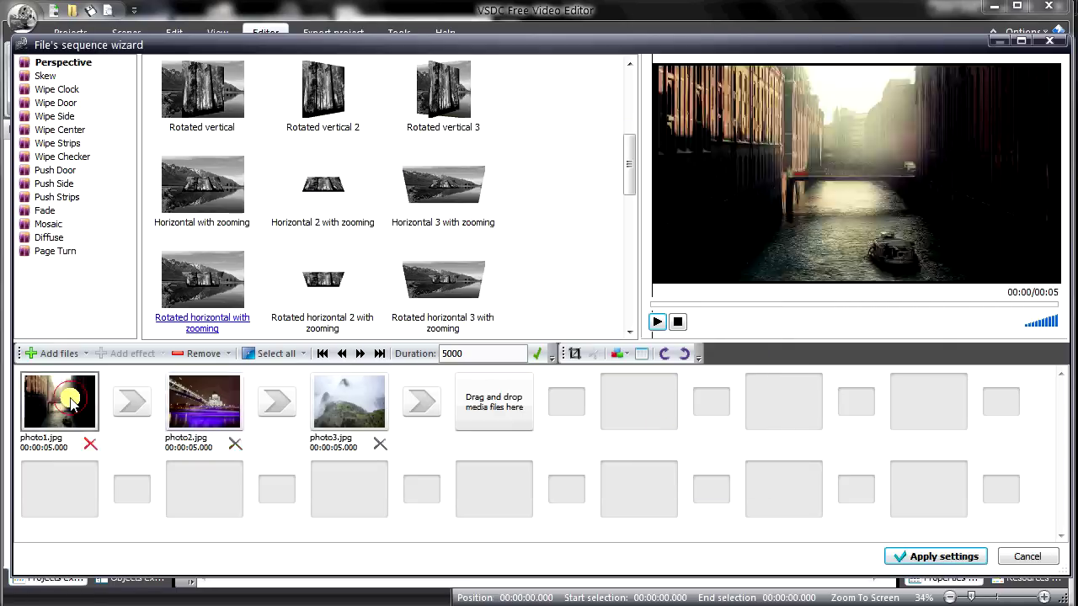
click(200, 410)
click(349, 406)
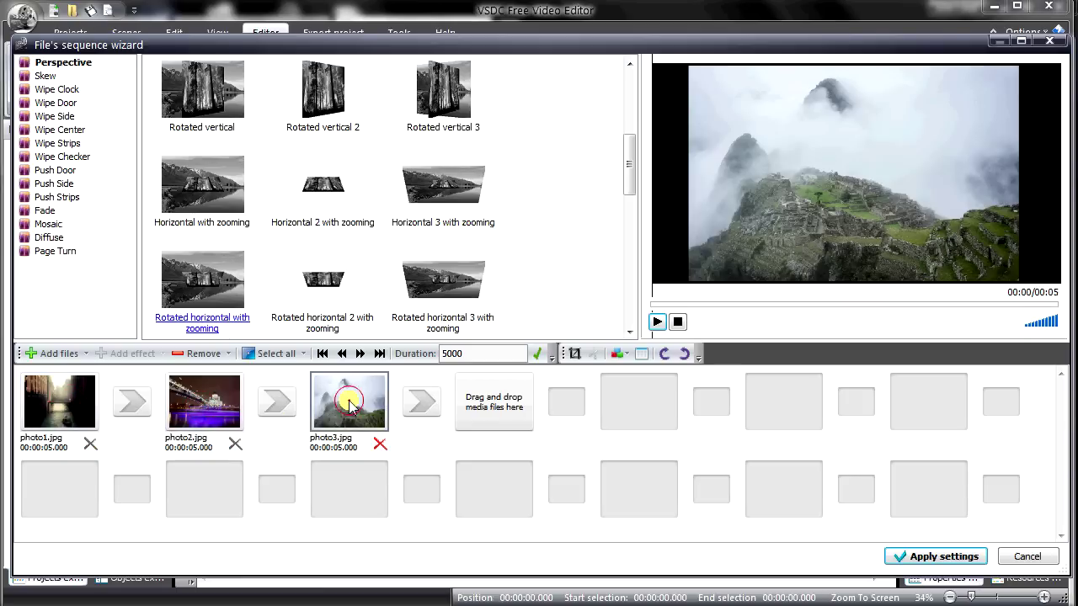
click(226, 410)
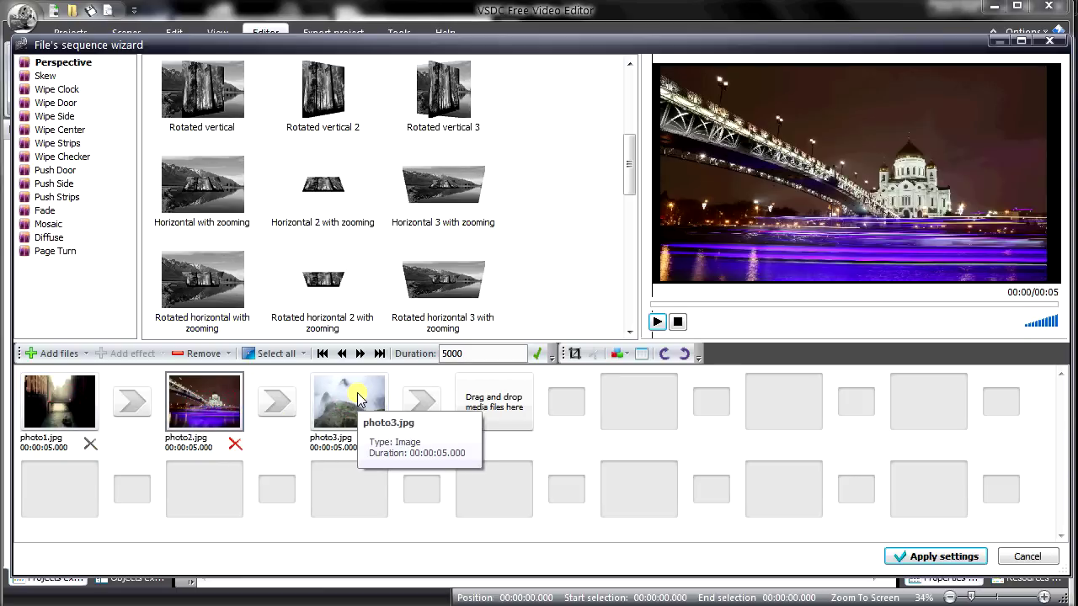
click(40, 398)
click(221, 402)
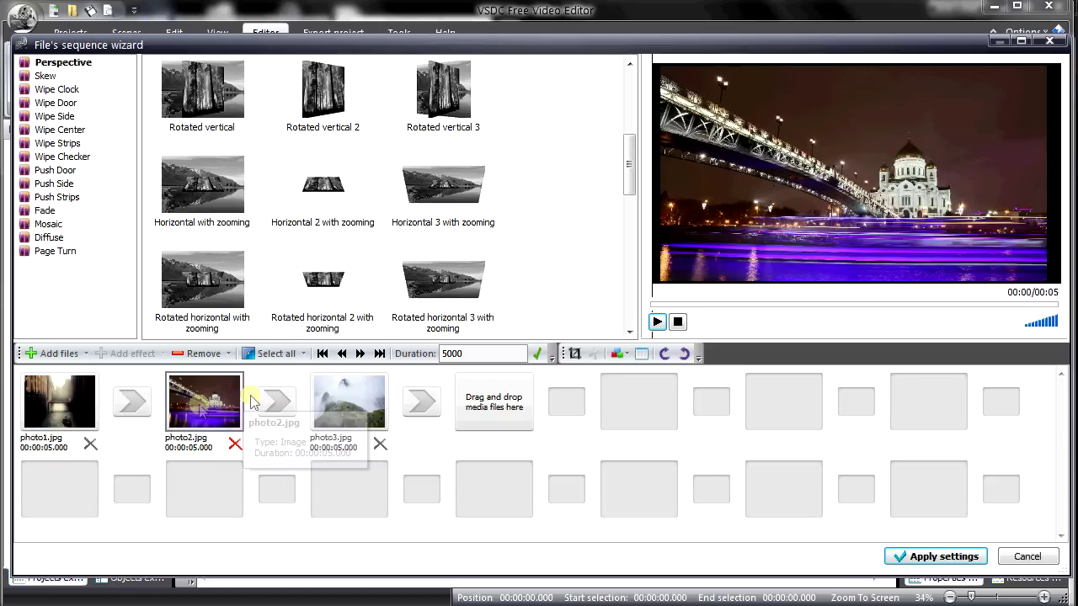
Browse the transition categories and add the Push Door effect Vertical Out between photo1 and photo2.
click(136, 407)
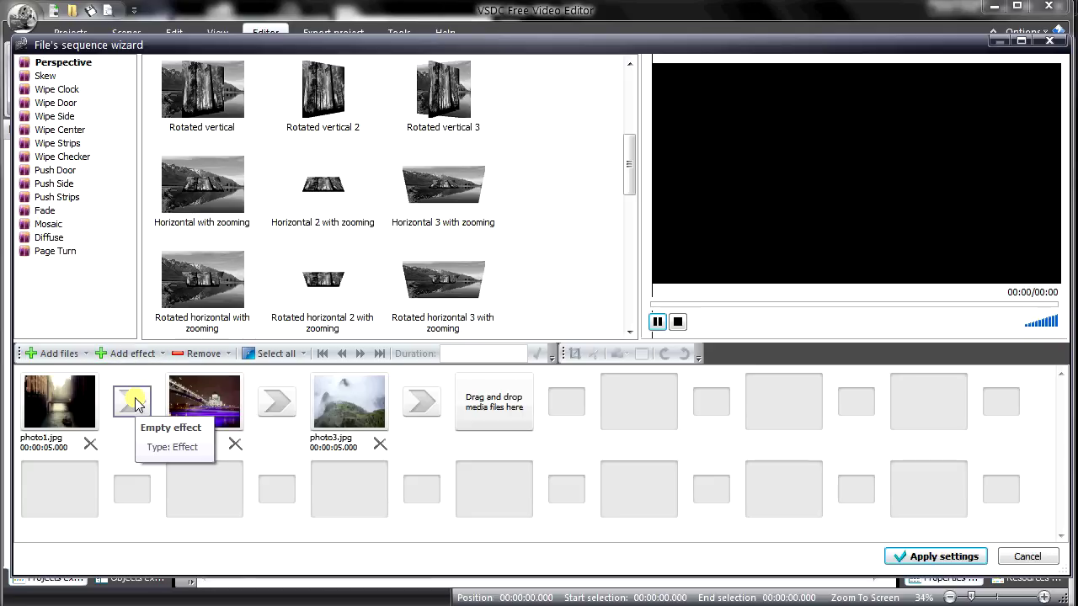
click(57, 104)
click(61, 143)
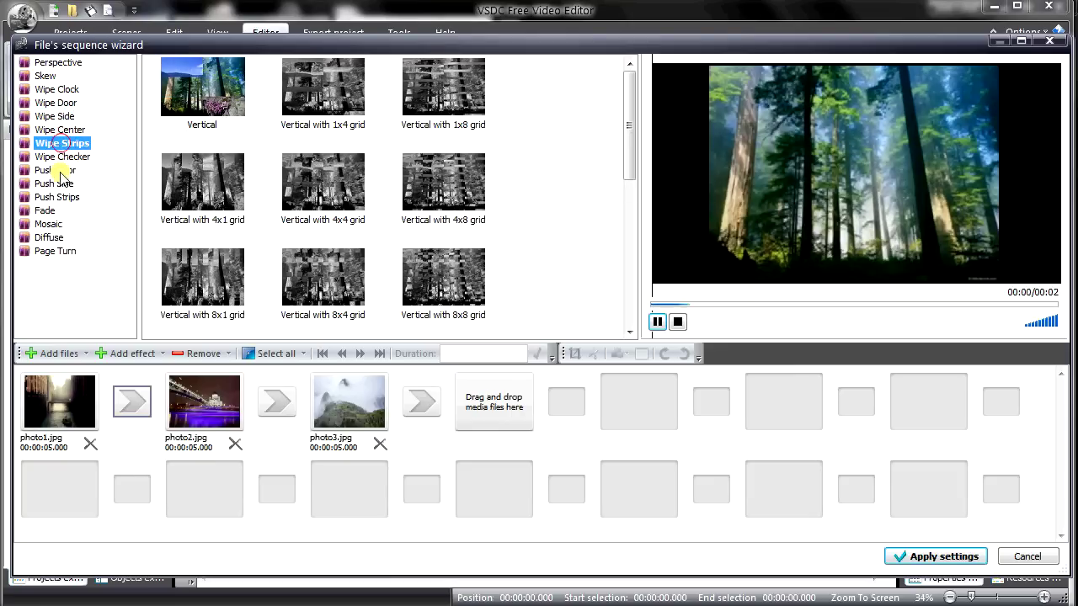
click(55, 171)
click(53, 224)
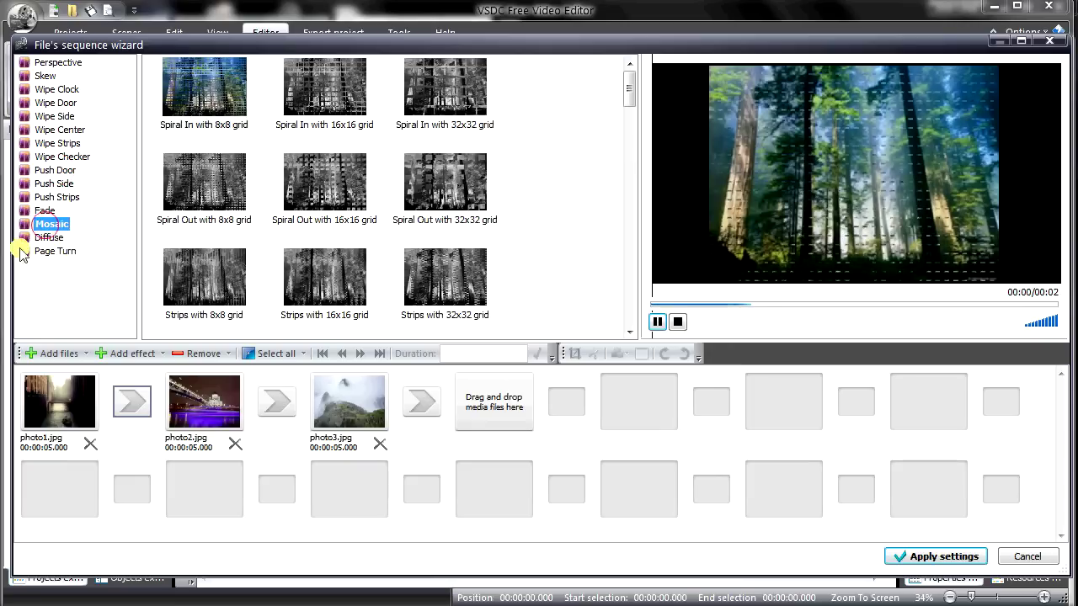
click(49, 171)
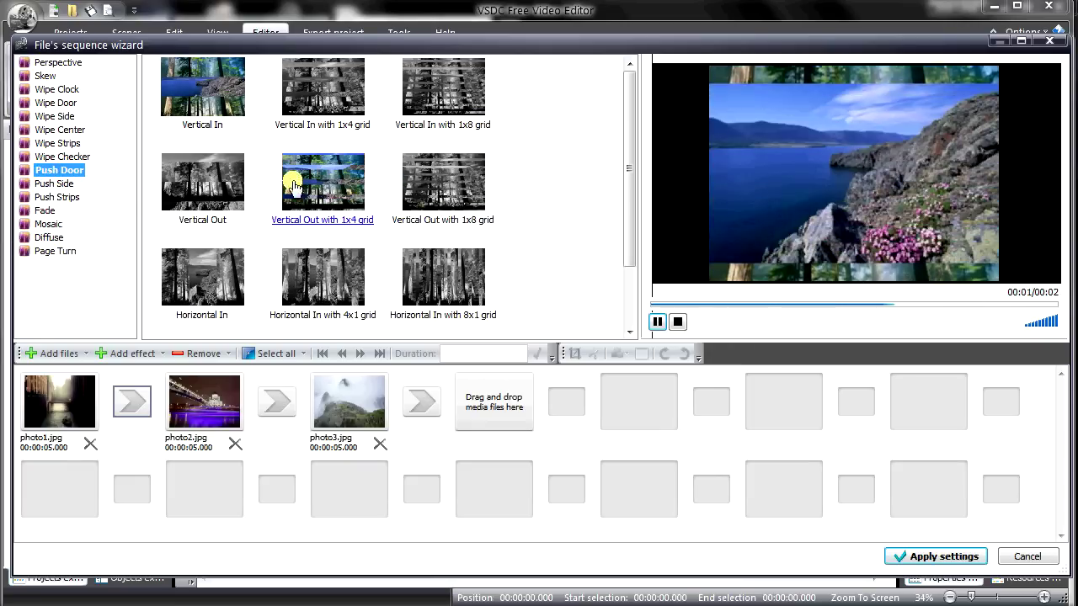
click(226, 185)
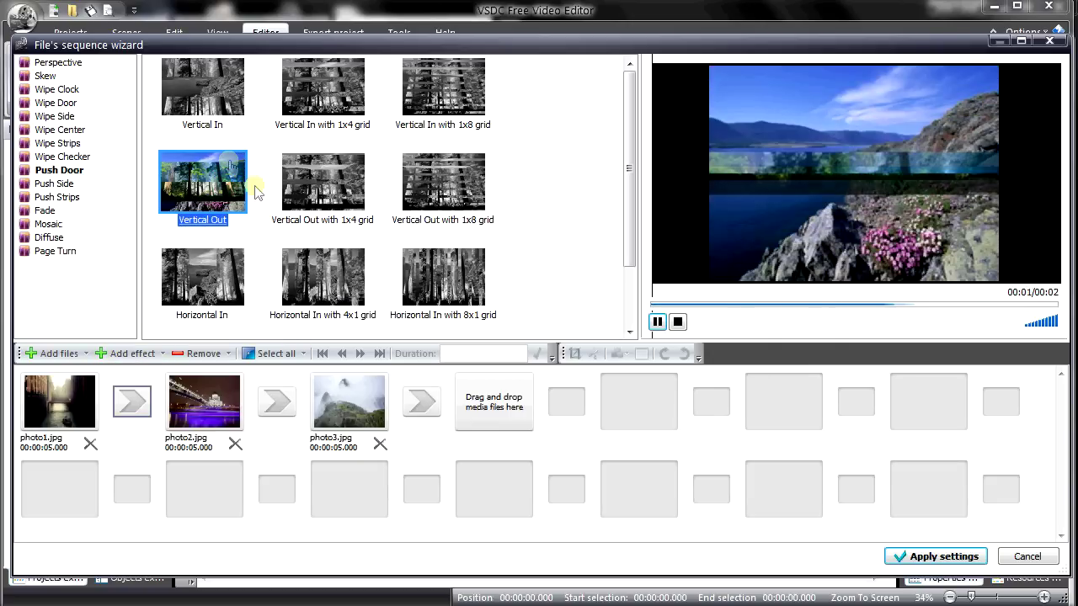
click(131, 360)
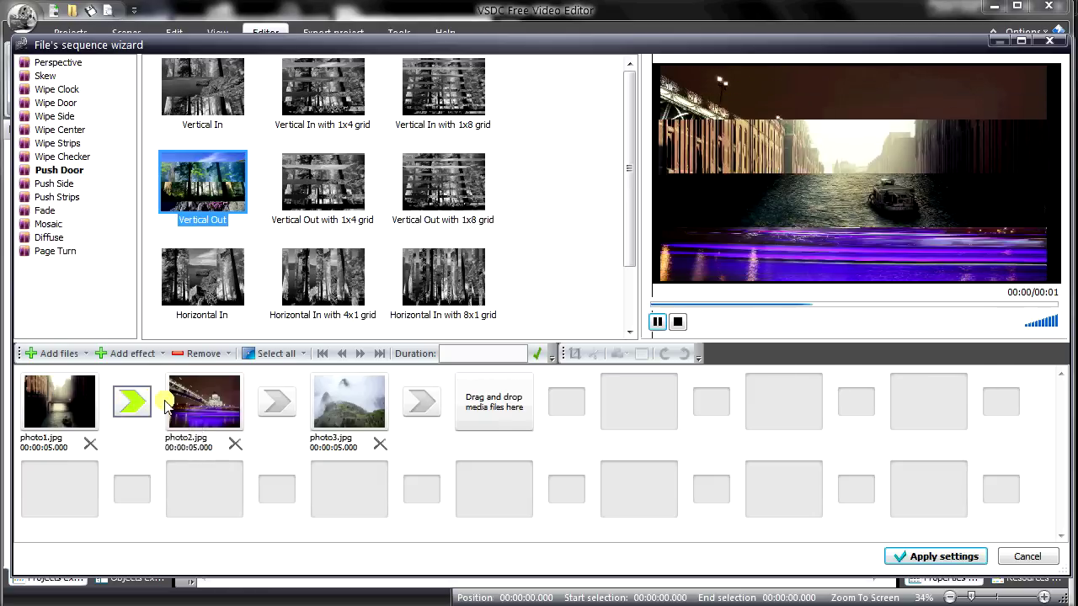
Add the Fade effect Spiner with 16x16 pixels as the transition between photo2 and photo3.
click(285, 408)
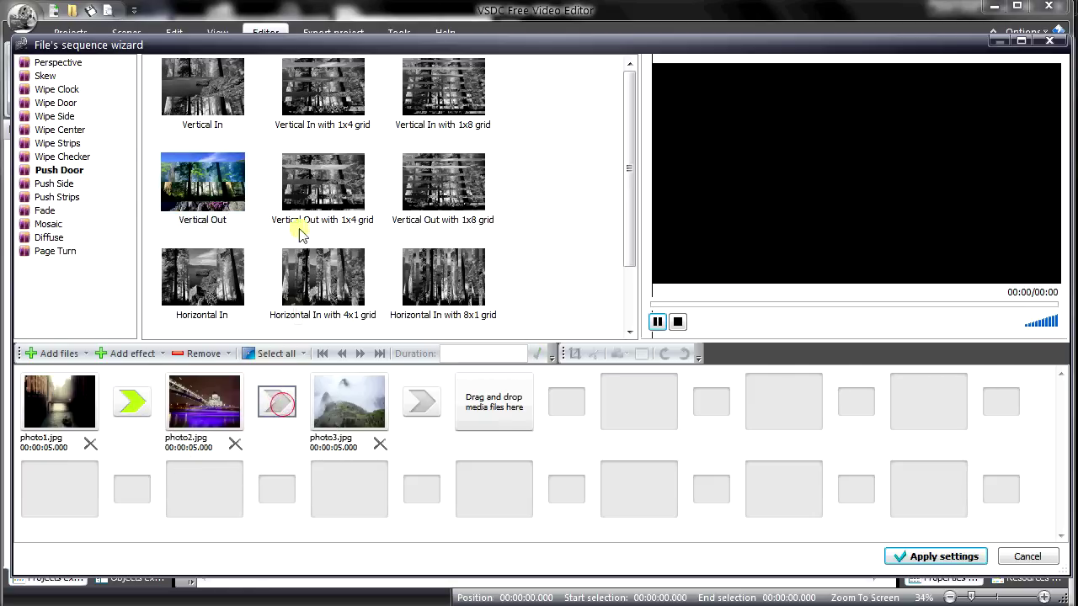
click(56, 212)
click(341, 177)
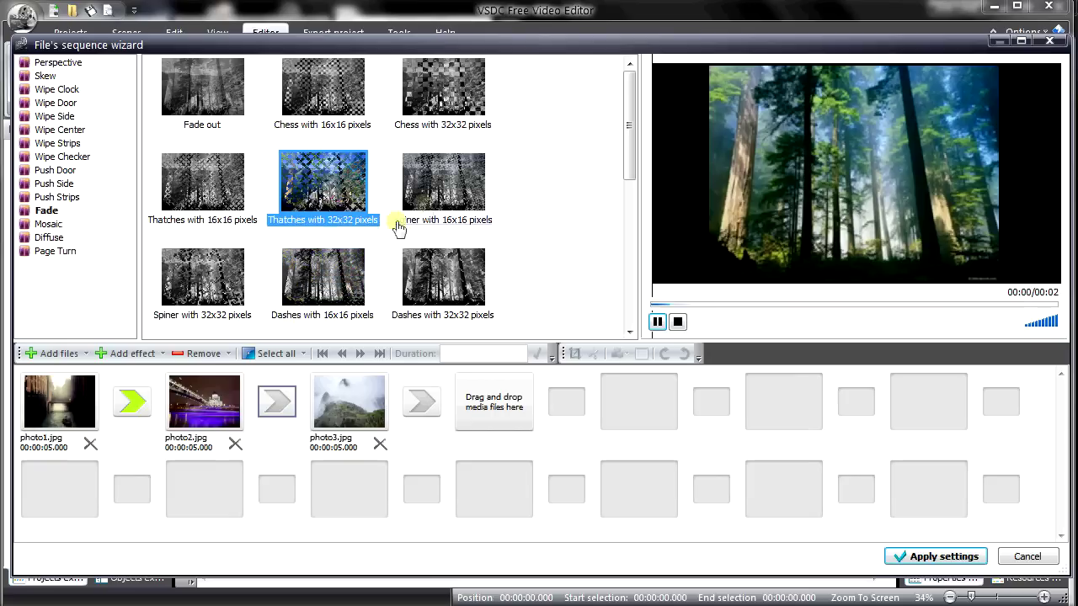
click(430, 198)
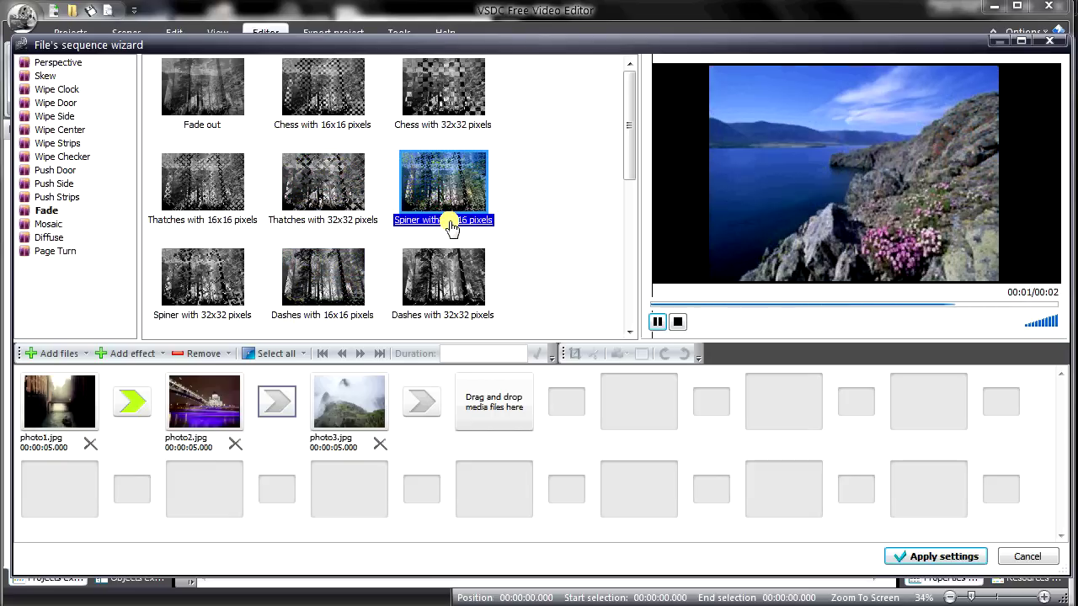
click(125, 357)
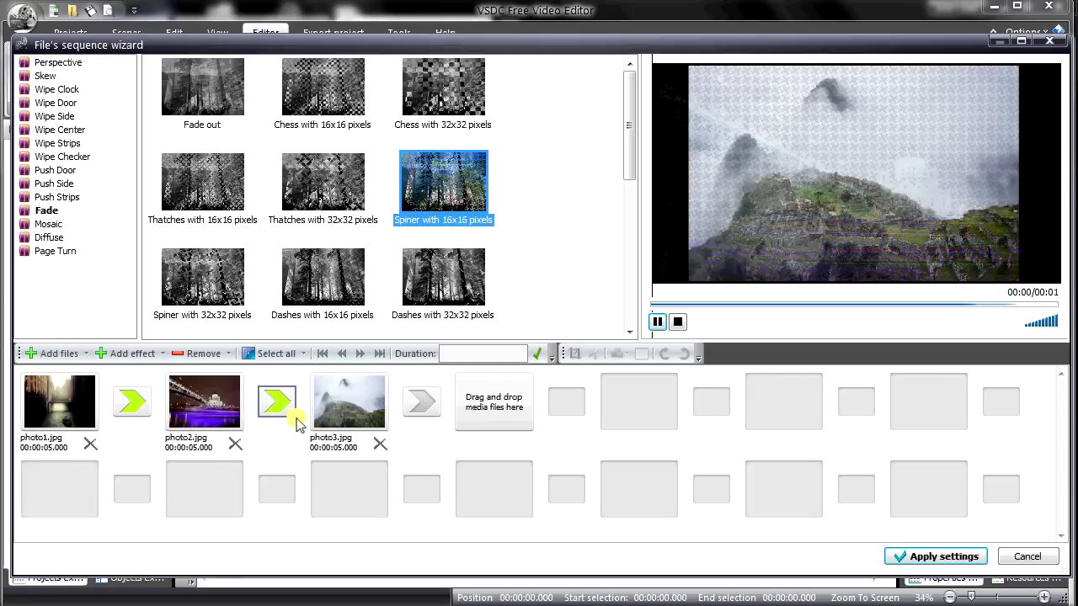
Set the duration of photo1 to 10000 and the duration of photo2 to 7000.
click(365, 405)
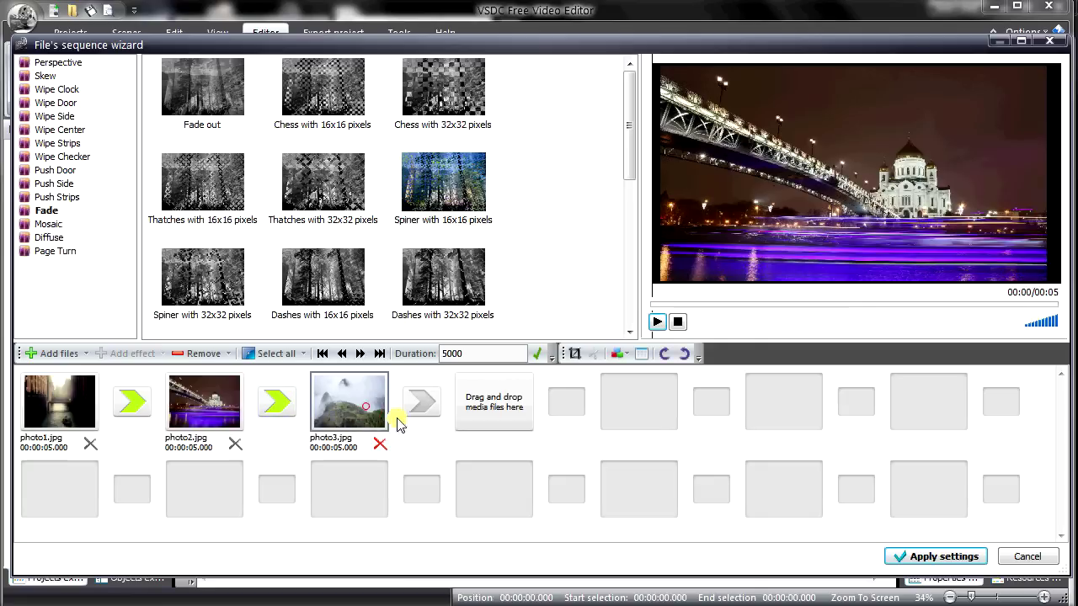
click(63, 401)
double_click(454, 353)
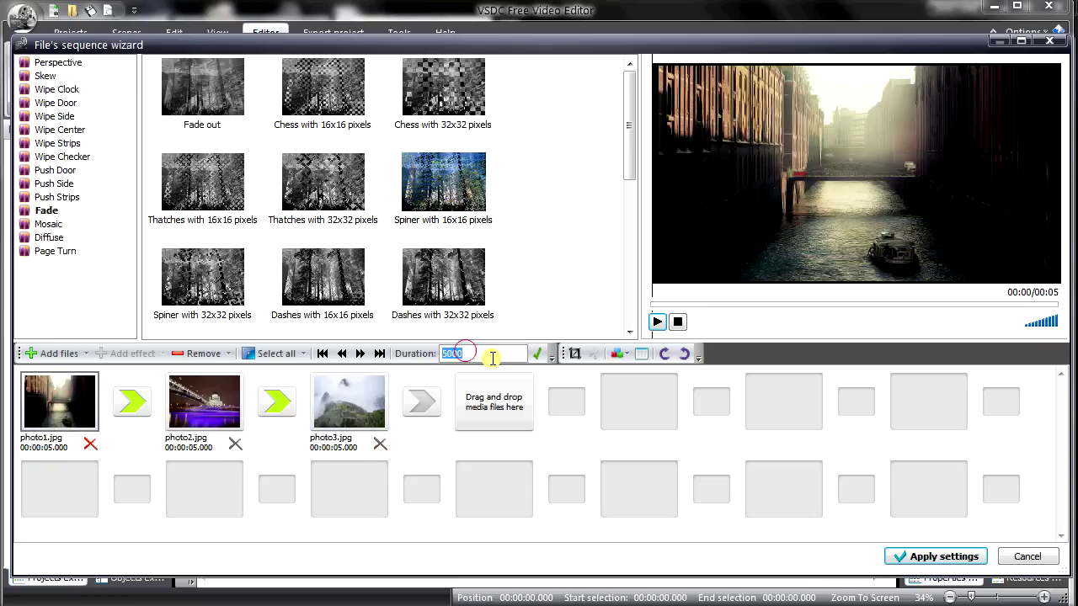
double_click(499, 354)
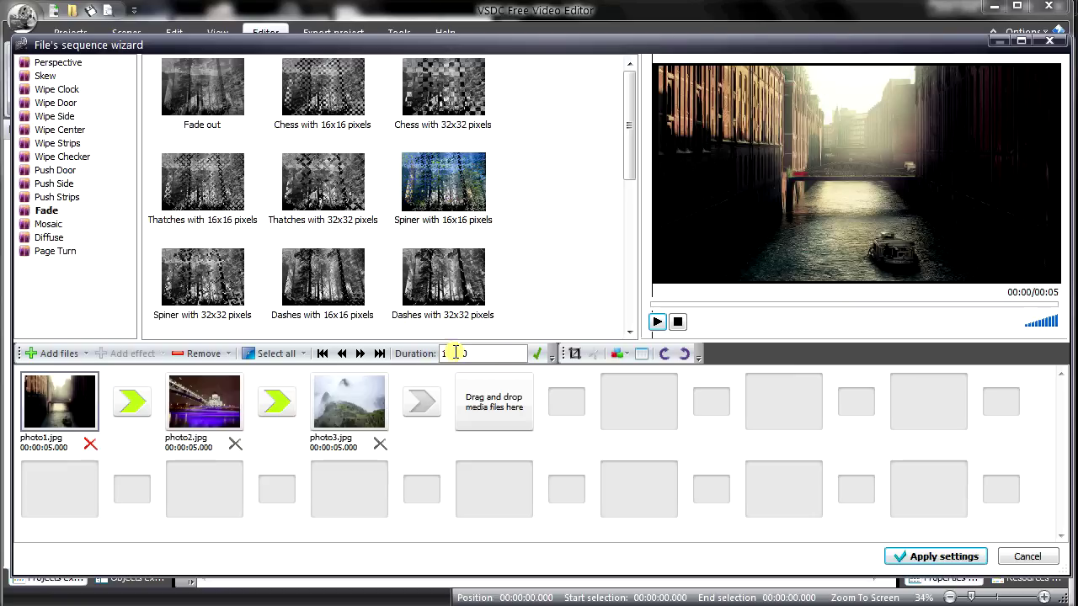
click(538, 354)
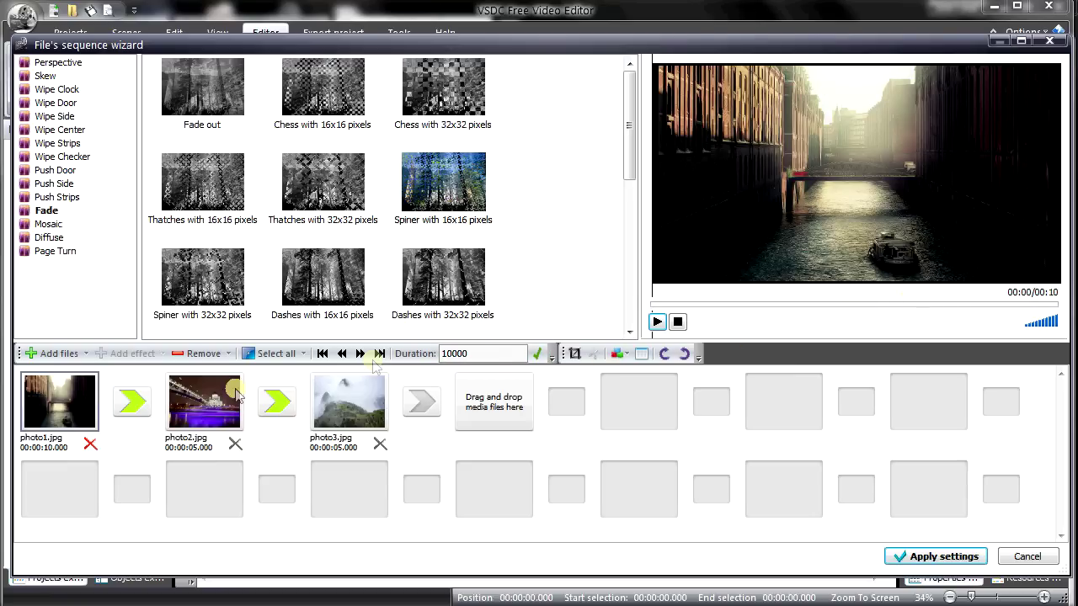
click(204, 401)
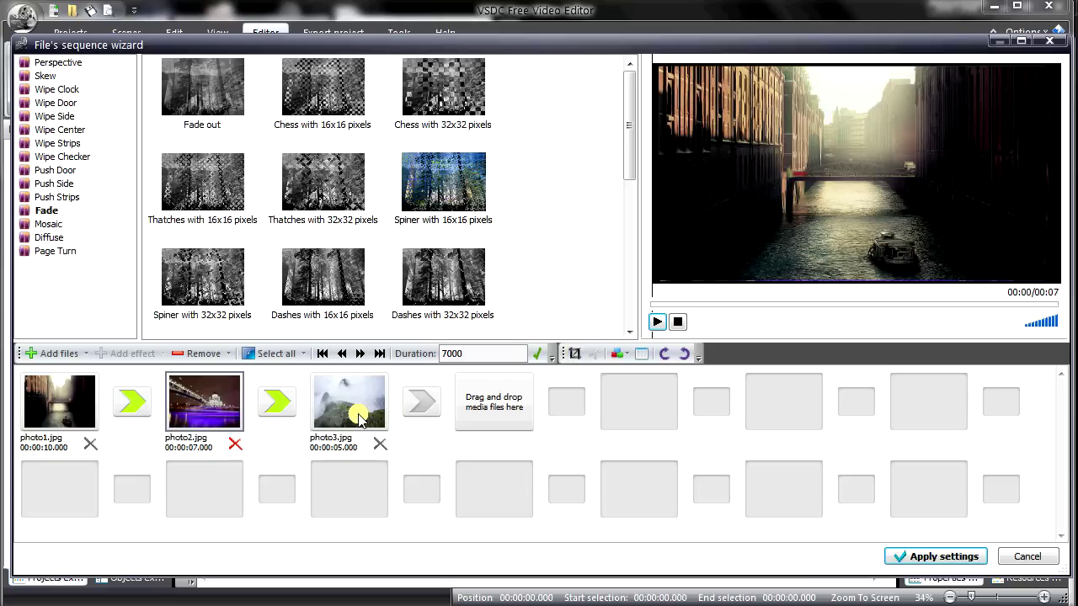
Add the video record_000010 to the sequence after photo3.
click(362, 408)
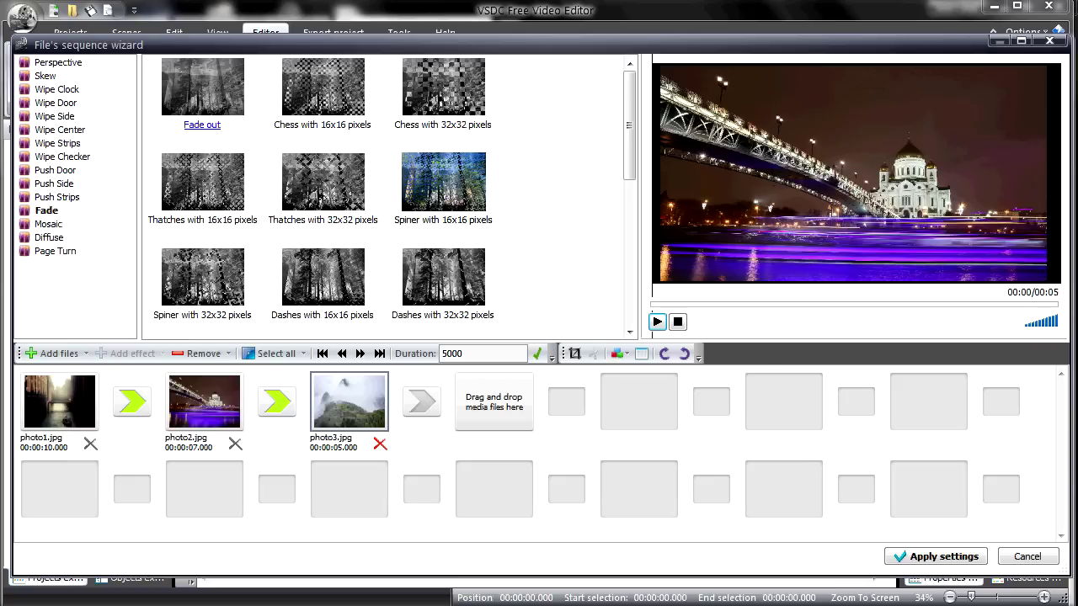
click(571, 354)
click(498, 410)
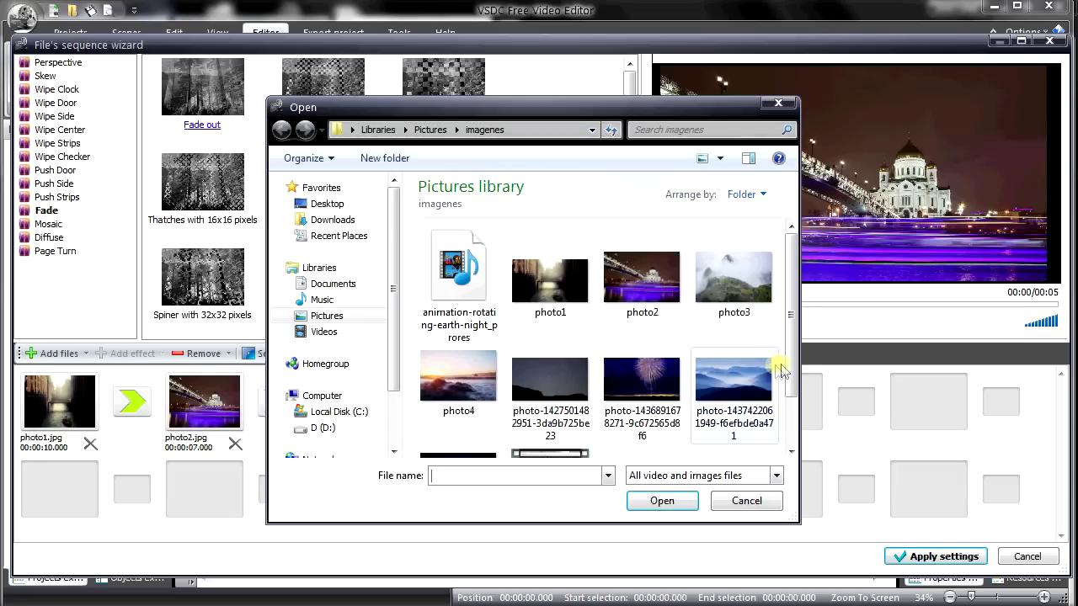
drag(787, 366, 785, 428)
click(556, 396)
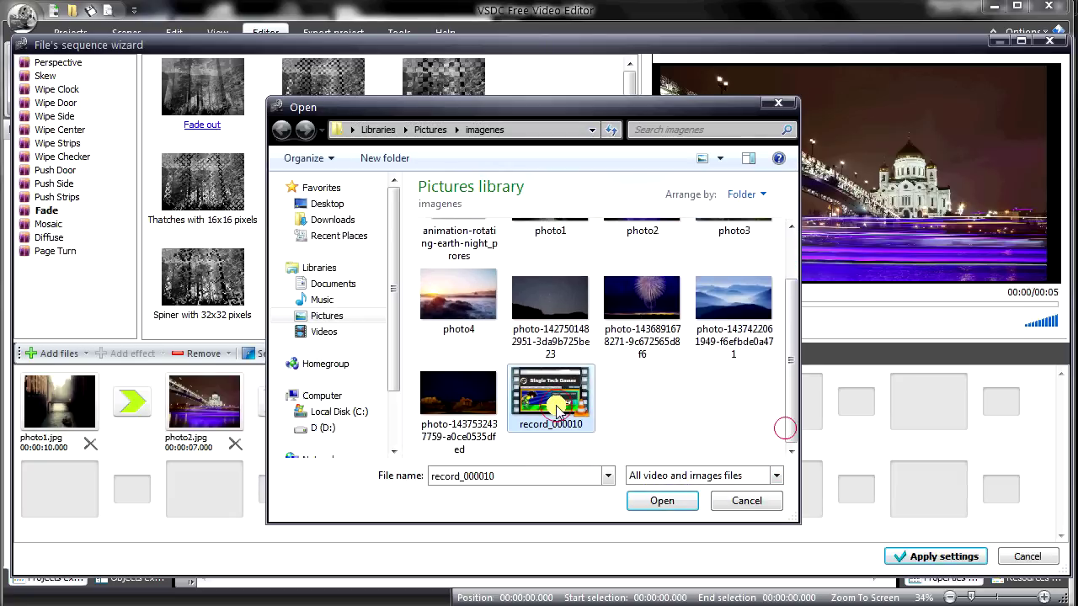
double_click(549, 402)
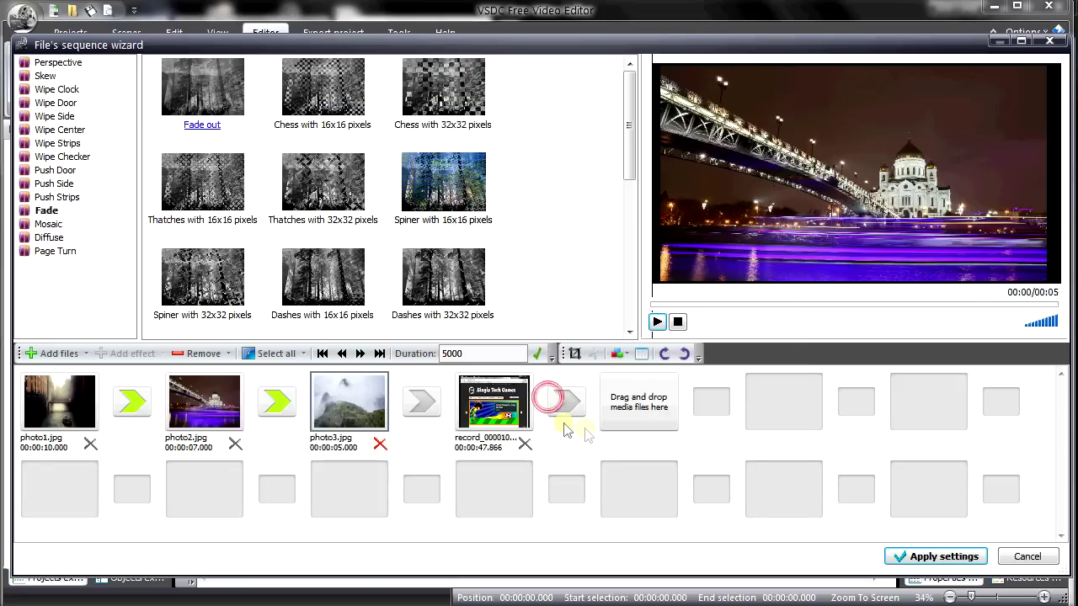
click(638, 416)
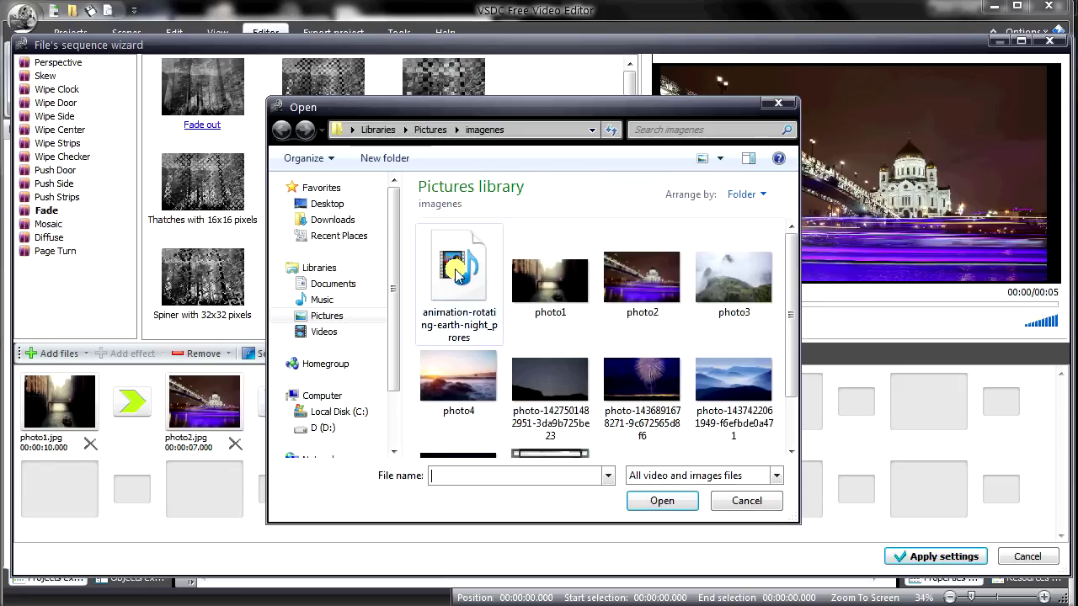
click(778, 103)
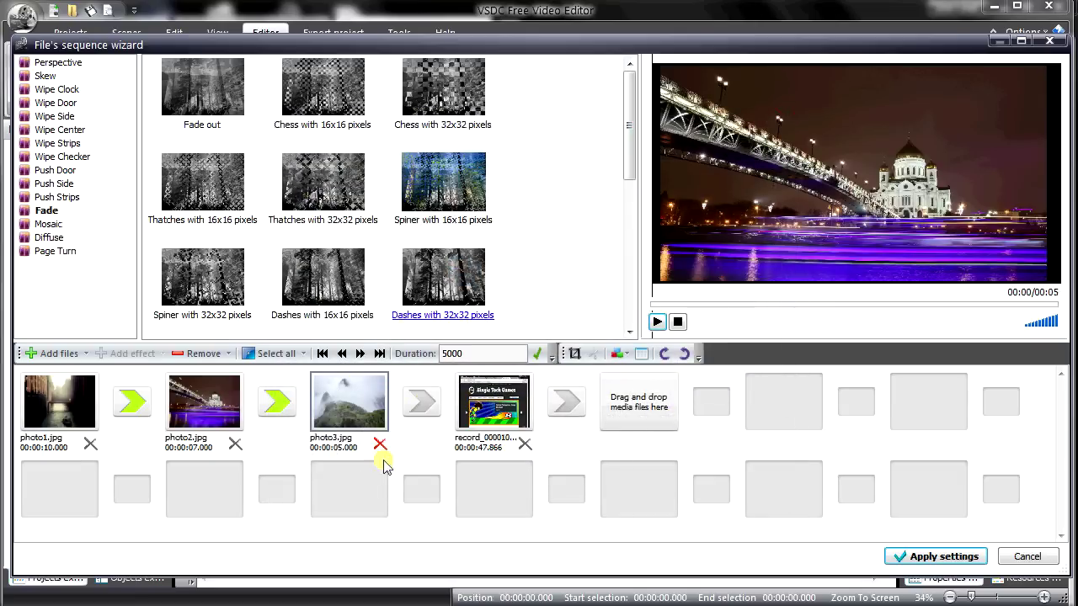
Add the Diffuse effect Right to left with 8 lines as the transition between photo3 and the record_000010 video.
click(426, 400)
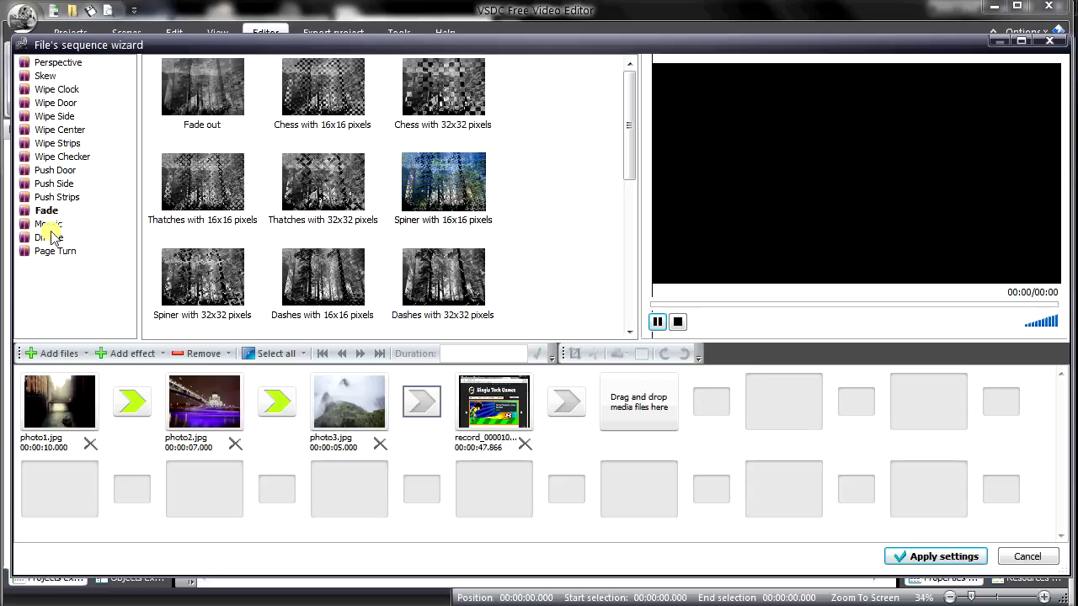
click(52, 237)
click(440, 181)
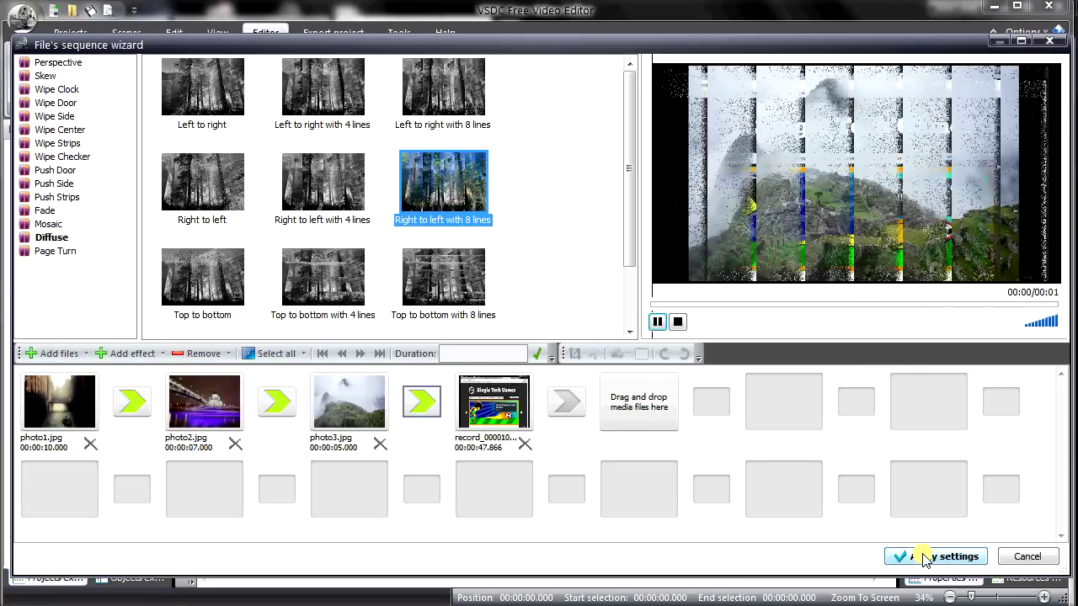
Review the photos and the video in the sequence and apply the wizard's settings.
key(Left)
key(Left)
key(Left)
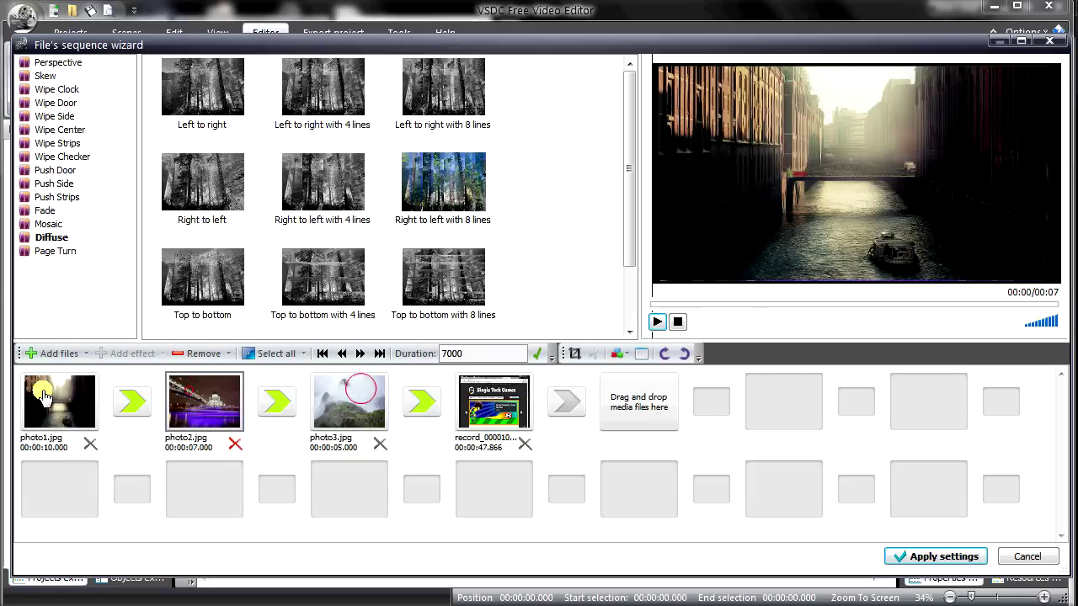
click(496, 403)
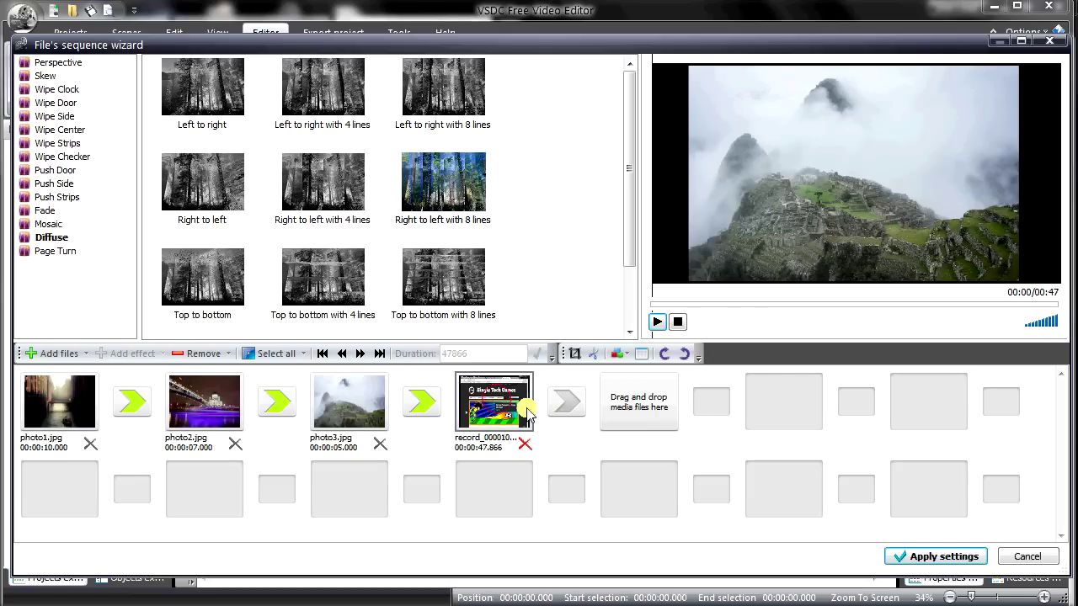
click(371, 404)
click(940, 555)
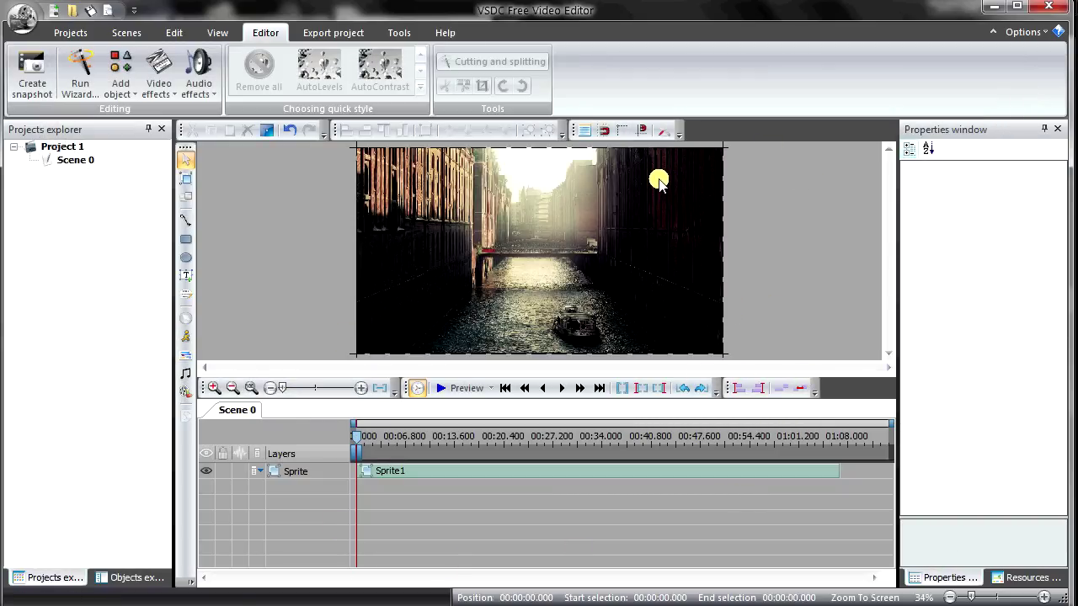
Narrow the Projects explorer to widen the timeline area and preview the scene up to photo3, closing the preview.
drag(173, 265, 100, 269)
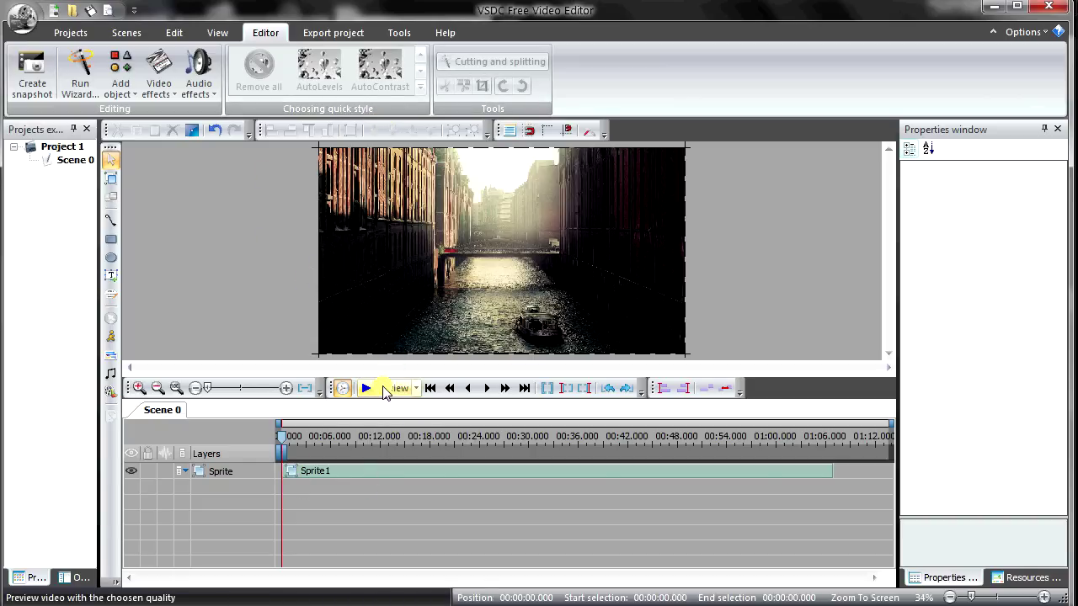
click(383, 390)
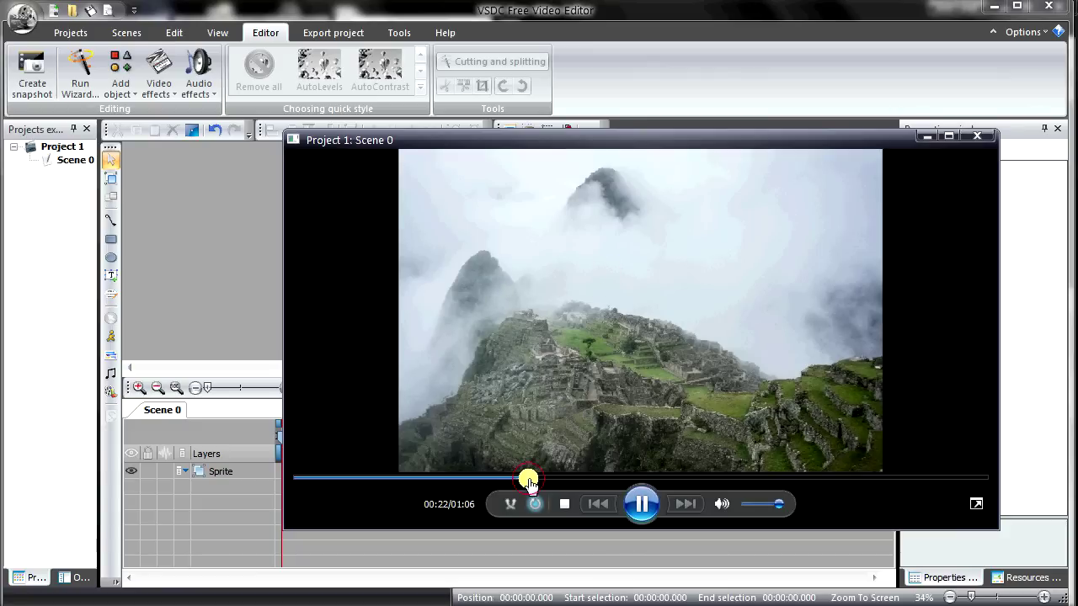
click(979, 138)
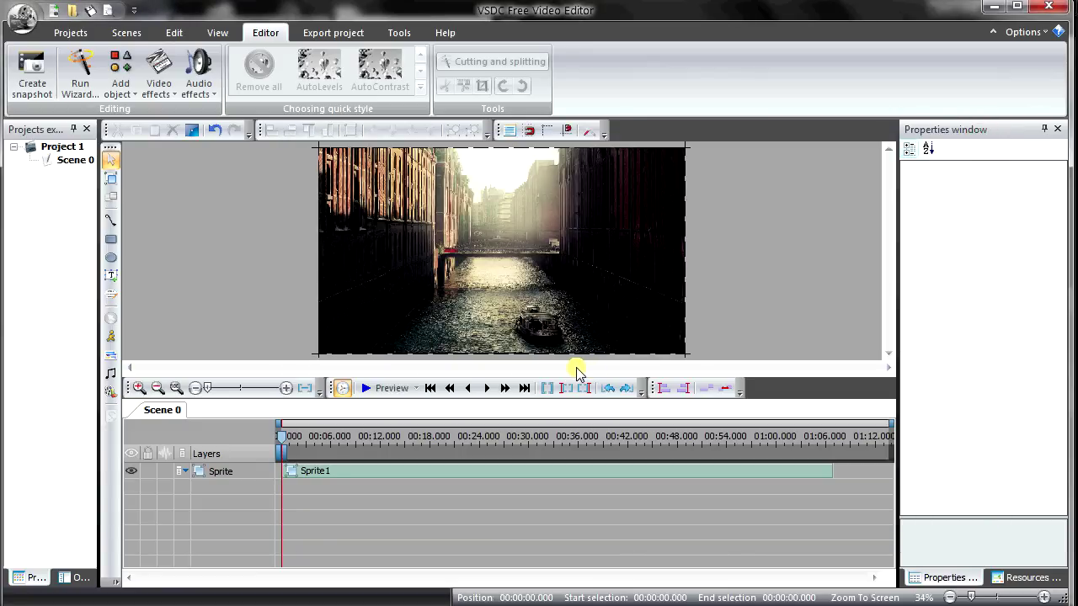
Open Sprite1's contents, check its photo and video clips, and scrub the timeline cursor into the video at 00:00:22.633.
double_click(339, 477)
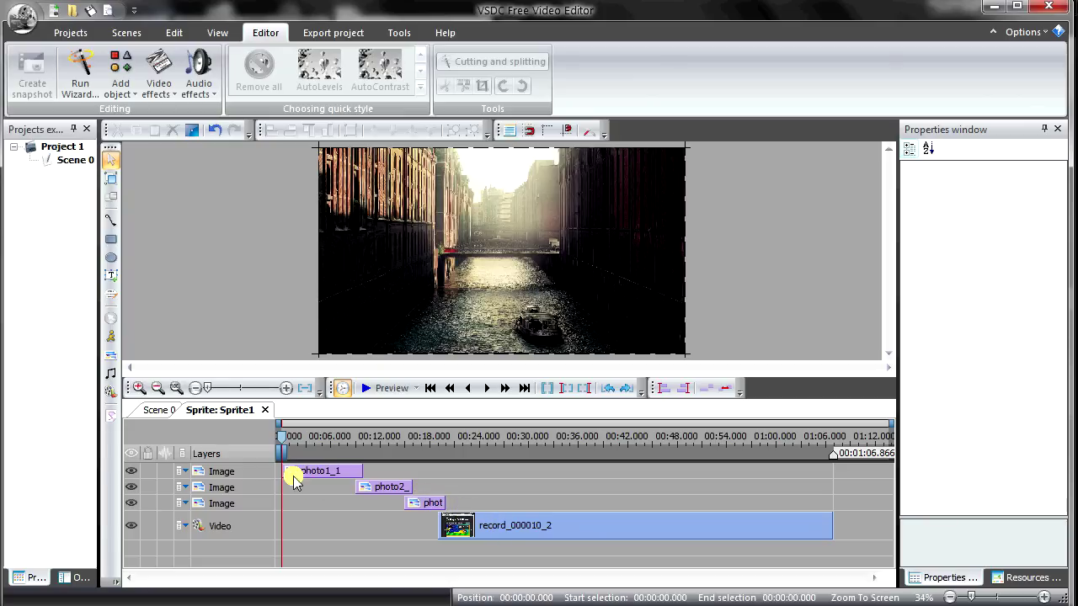
click(315, 473)
click(289, 439)
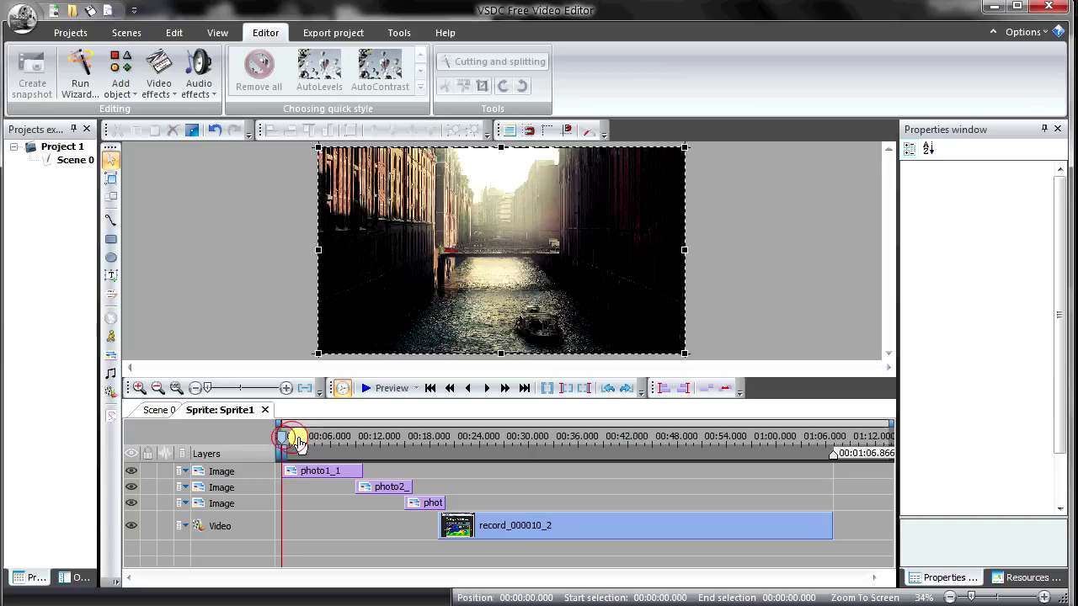
click(389, 486)
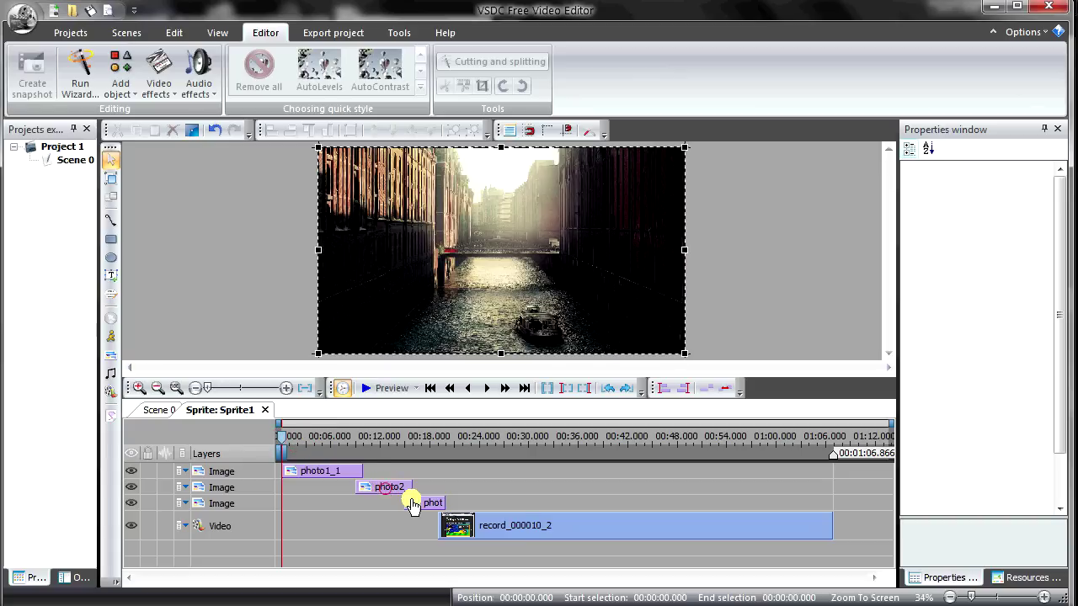
click(432, 503)
click(484, 524)
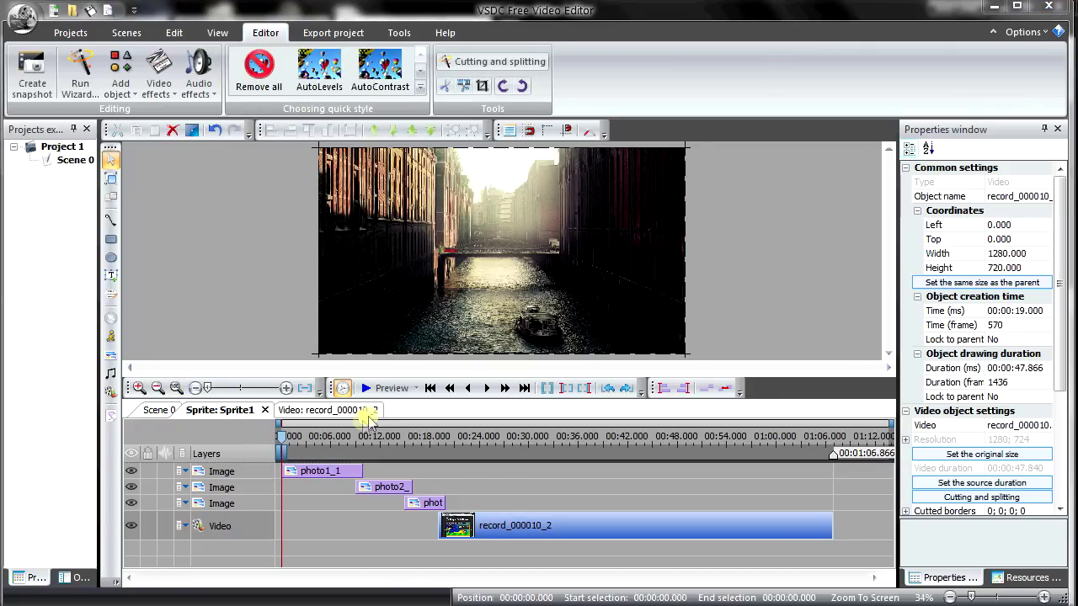
drag(280, 438, 432, 440)
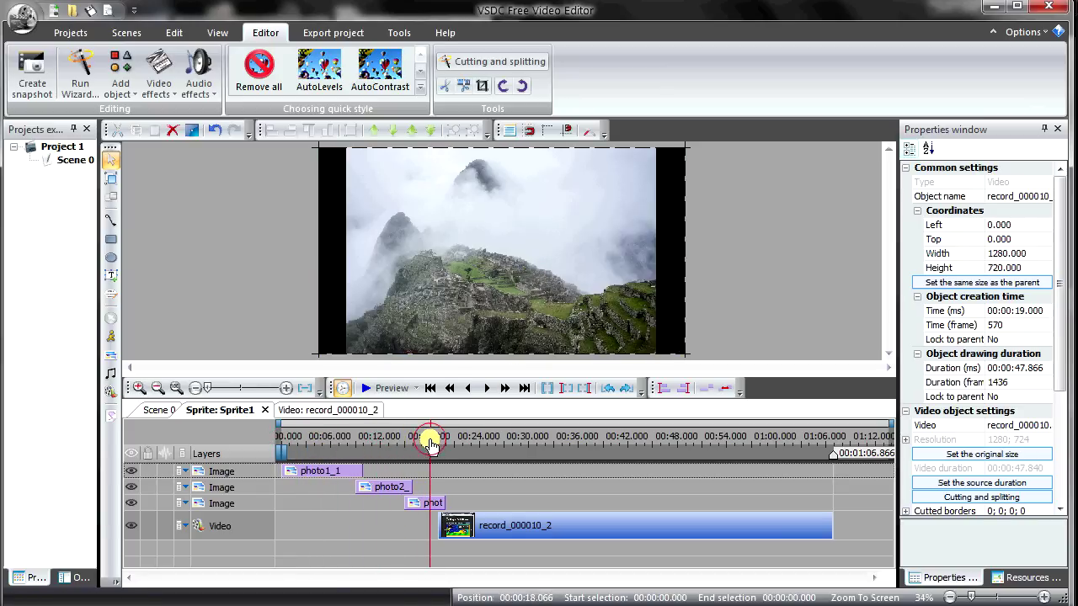
drag(433, 437, 469, 443)
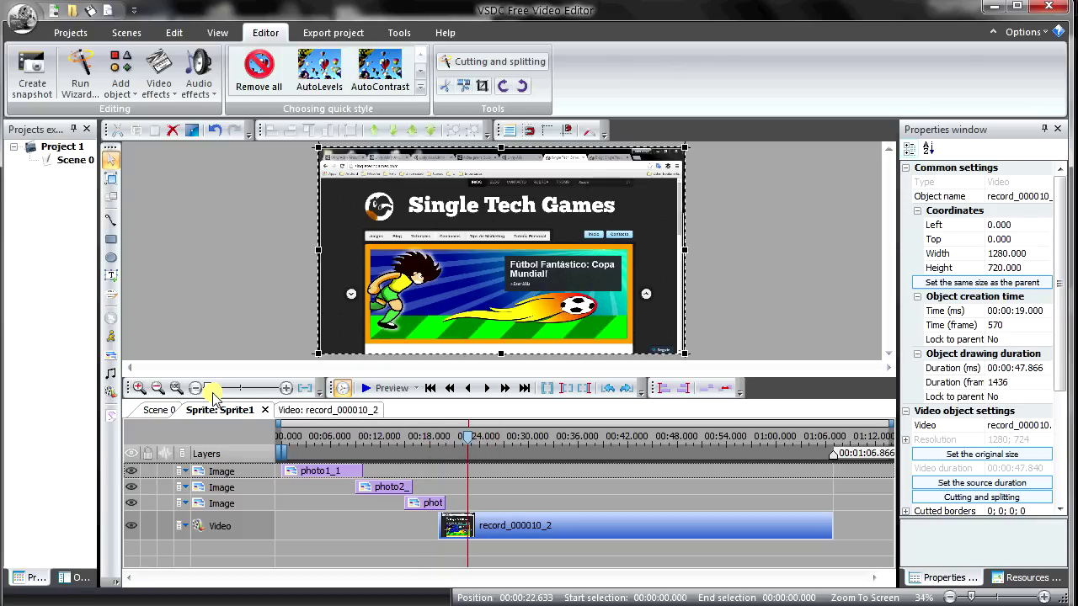
Add the Blizzards audio file to the sprite, placed from the cursor position on a new layer.
click(112, 374)
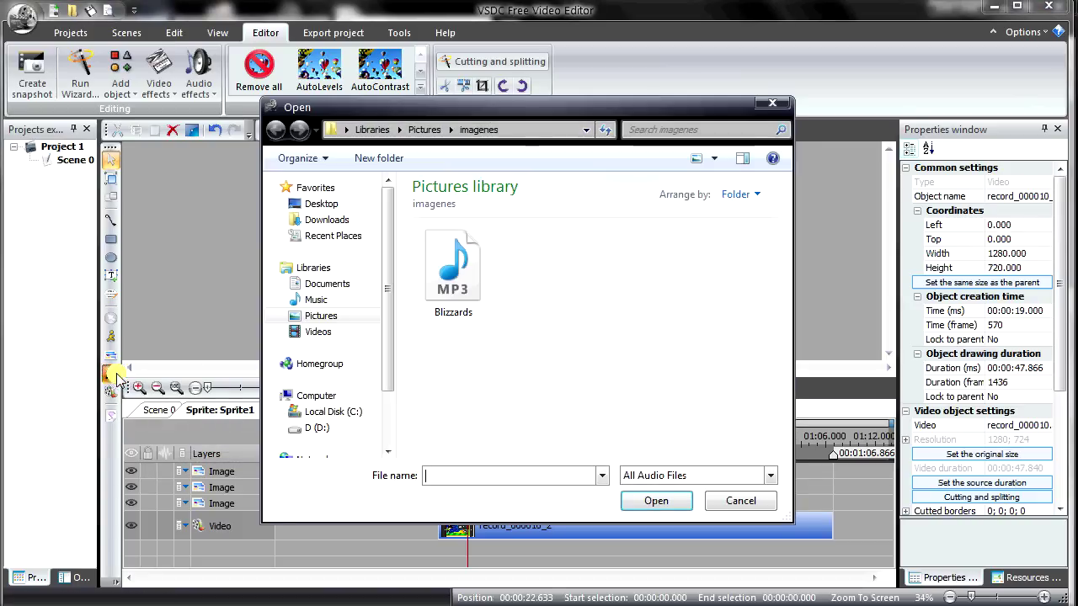
click(467, 286)
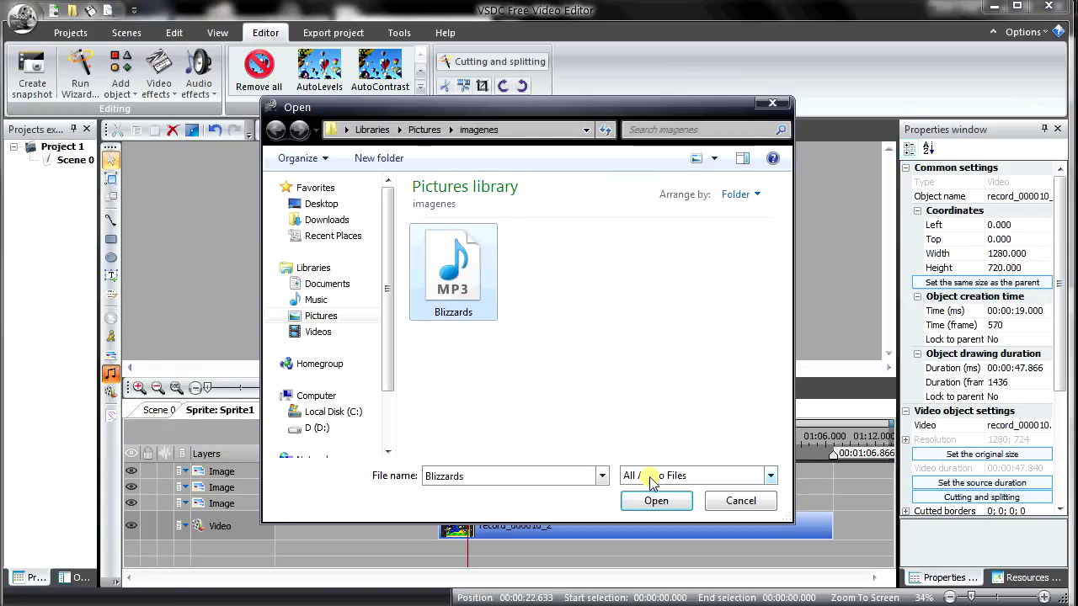
click(656, 502)
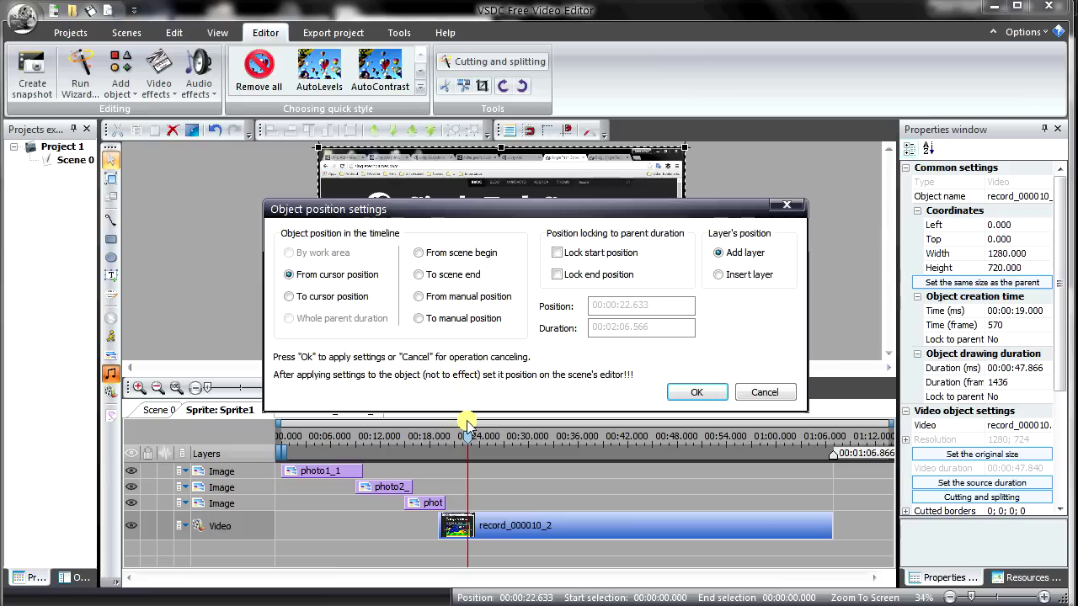
click(692, 394)
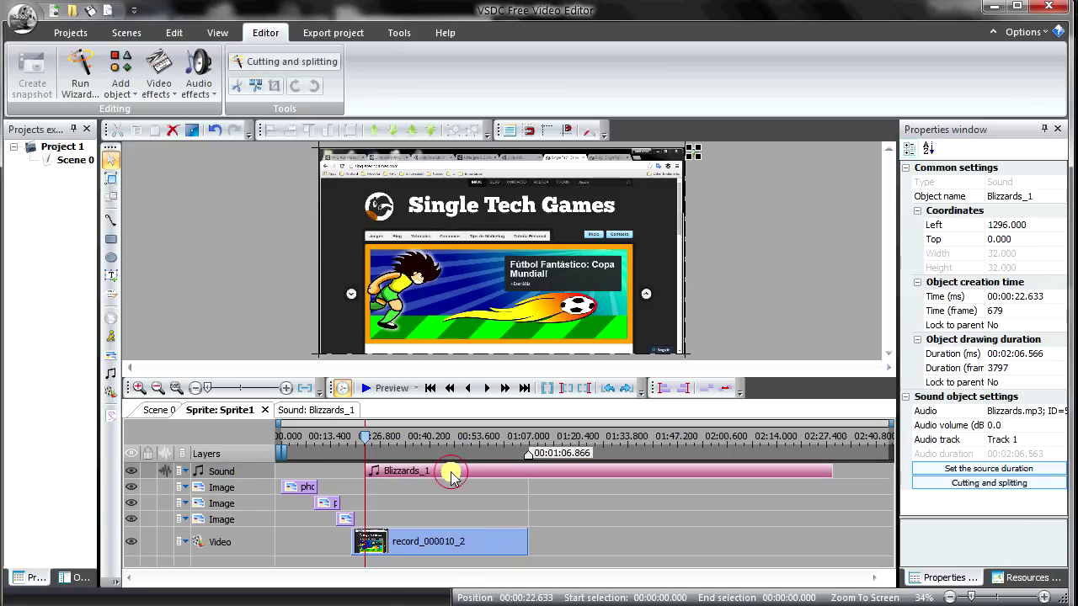
Delete the Blizzards sound layer that starts at the cursor position.
click(284, 461)
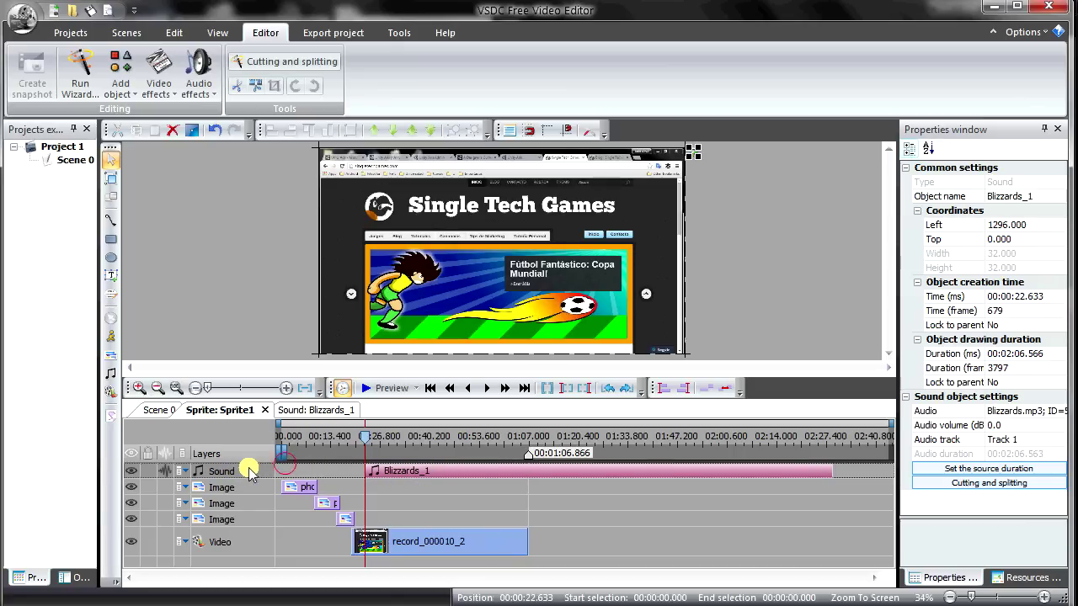
right_click(249, 472)
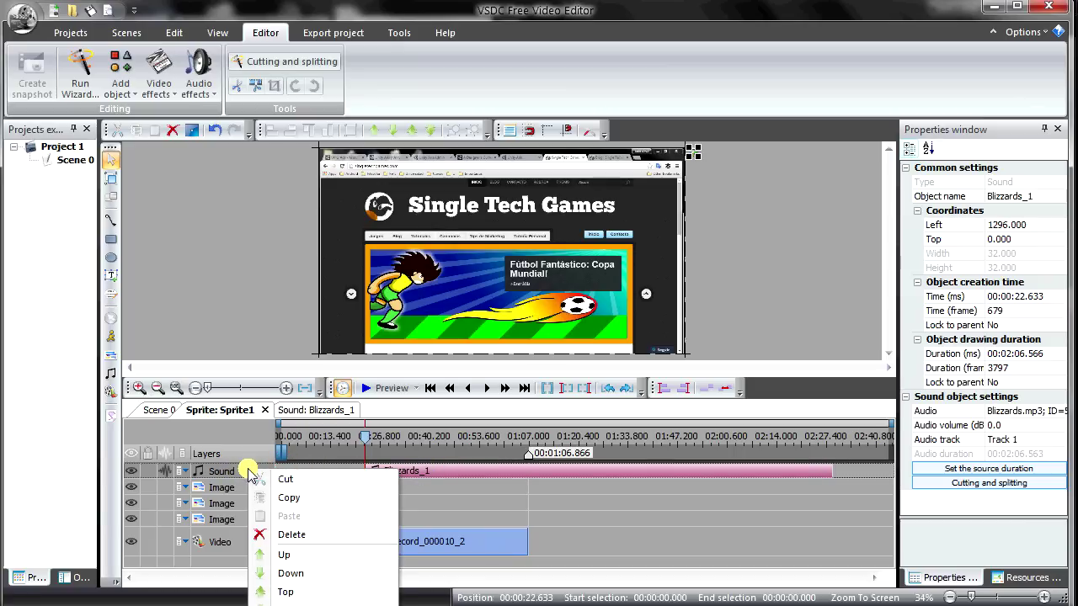
click(285, 531)
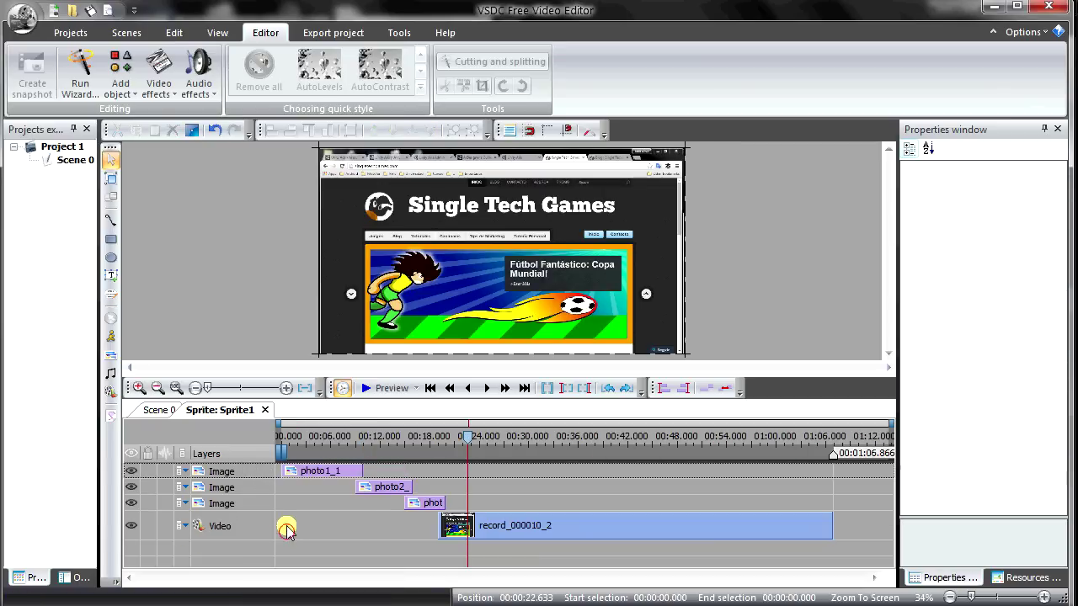
Add the Blizzards audio file to the sprite, placed from the scene begin on a new layer.
click(110, 373)
click(443, 289)
double_click(444, 290)
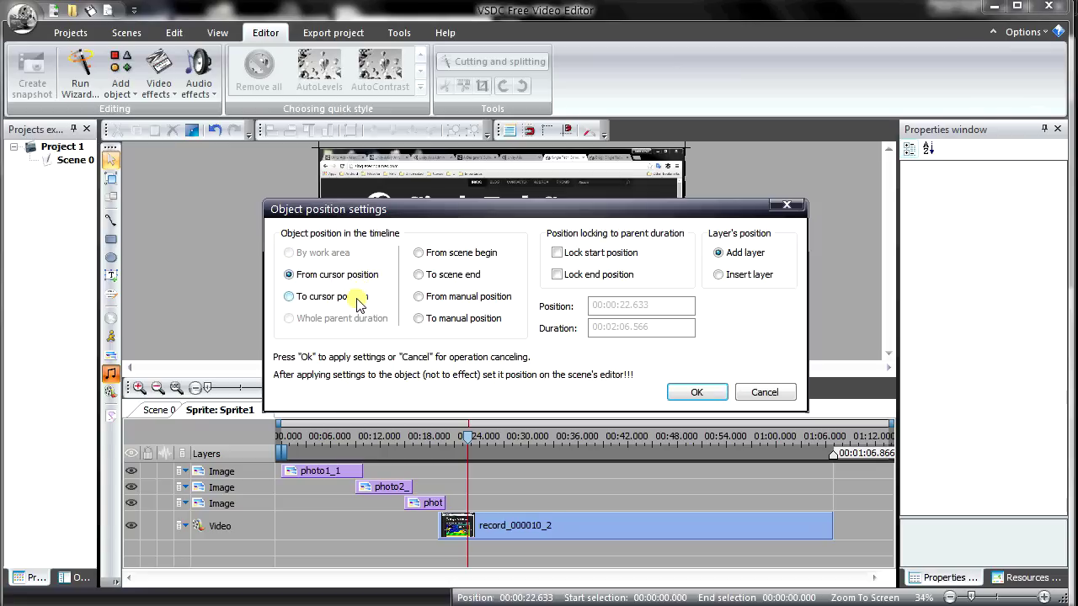
click(420, 254)
click(695, 393)
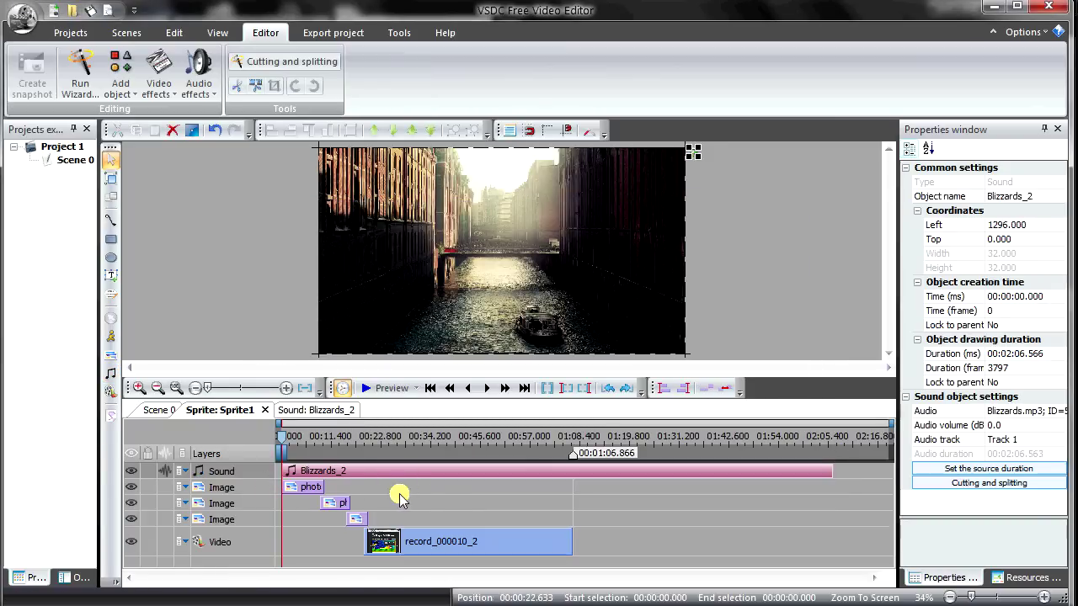
Lengthen the photo clips, shift the video clip to start at 00:00:32.133, and preview the rearranged timeline.
click(318, 487)
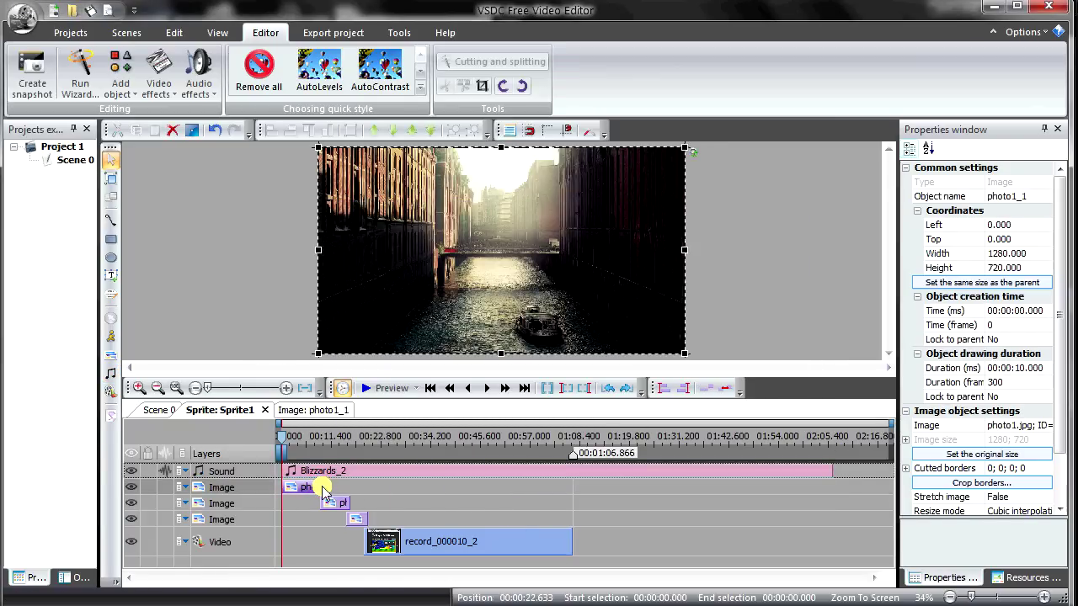
drag(351, 487, 545, 549)
click(349, 502)
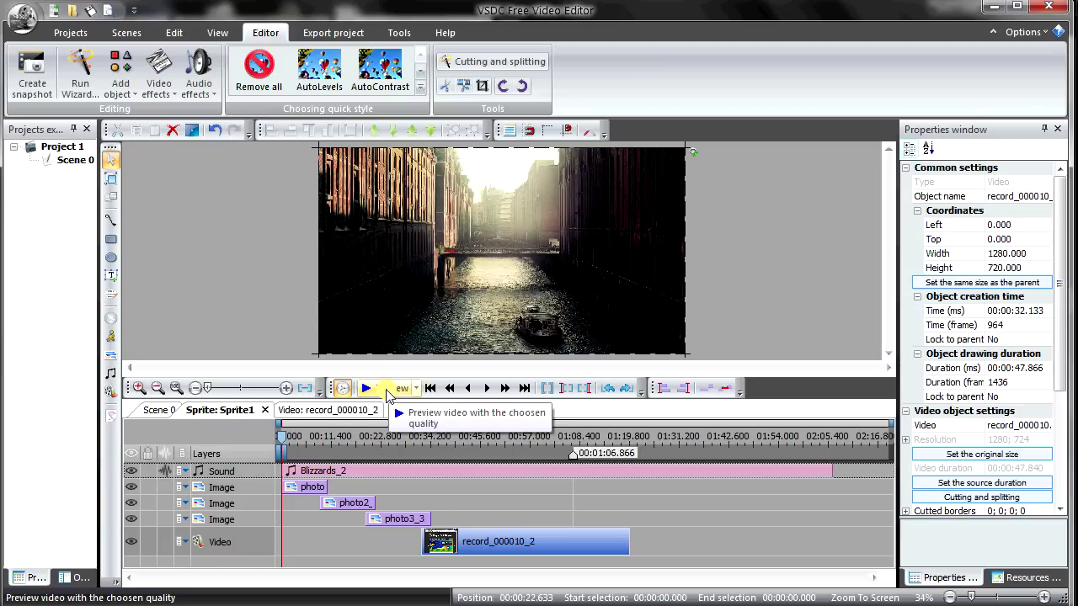
click(387, 391)
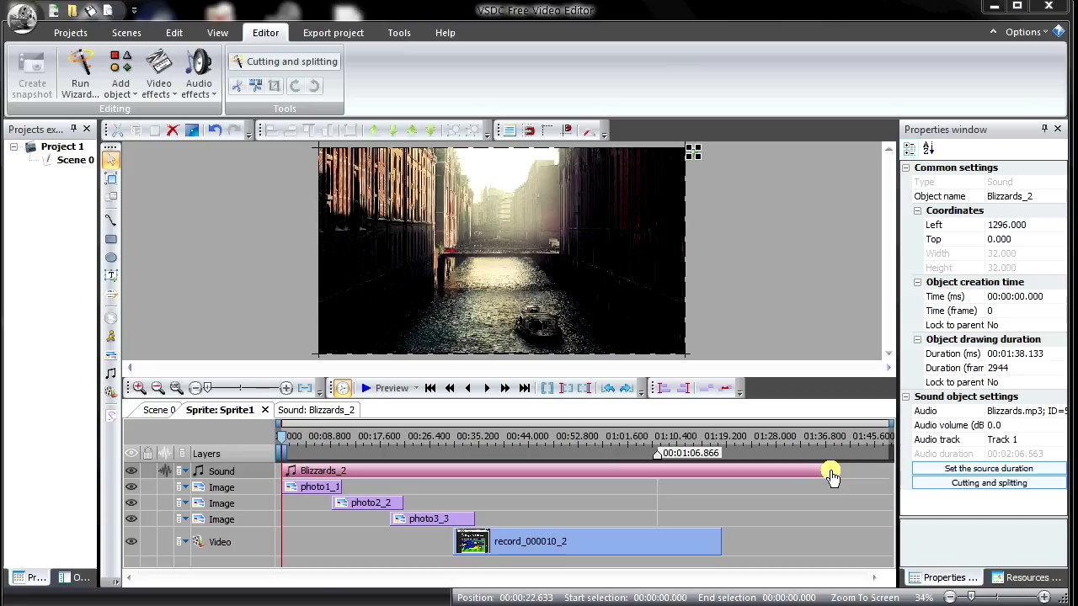
Shorten the Blizzards audio to 00:01:18.600 to match the video clip's end and place the timeline cursor at 00:01:18.333.
drag(829, 472, 717, 473)
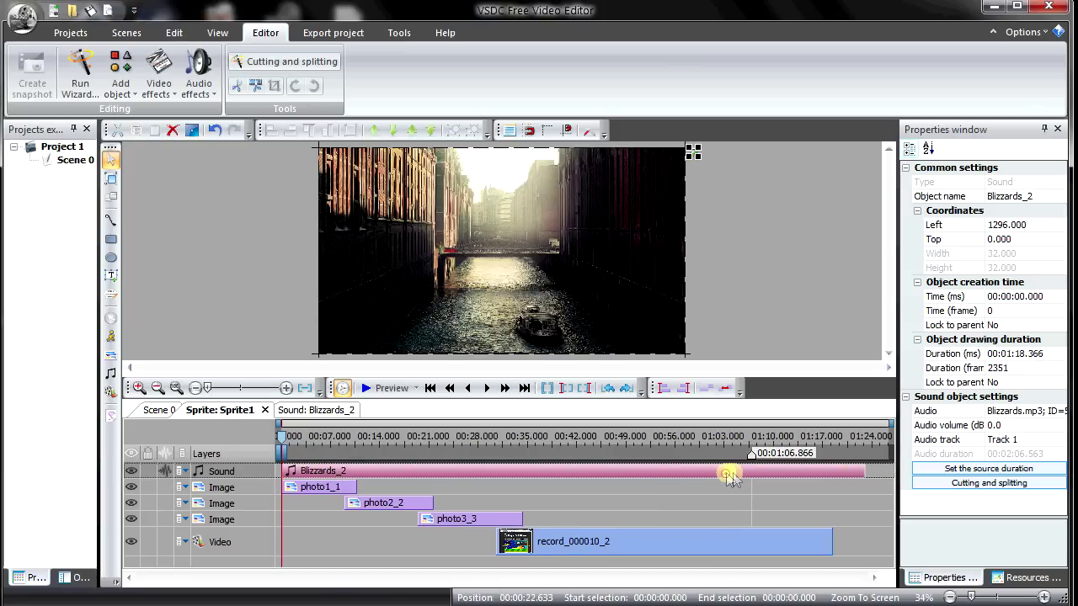
drag(867, 474, 801, 469)
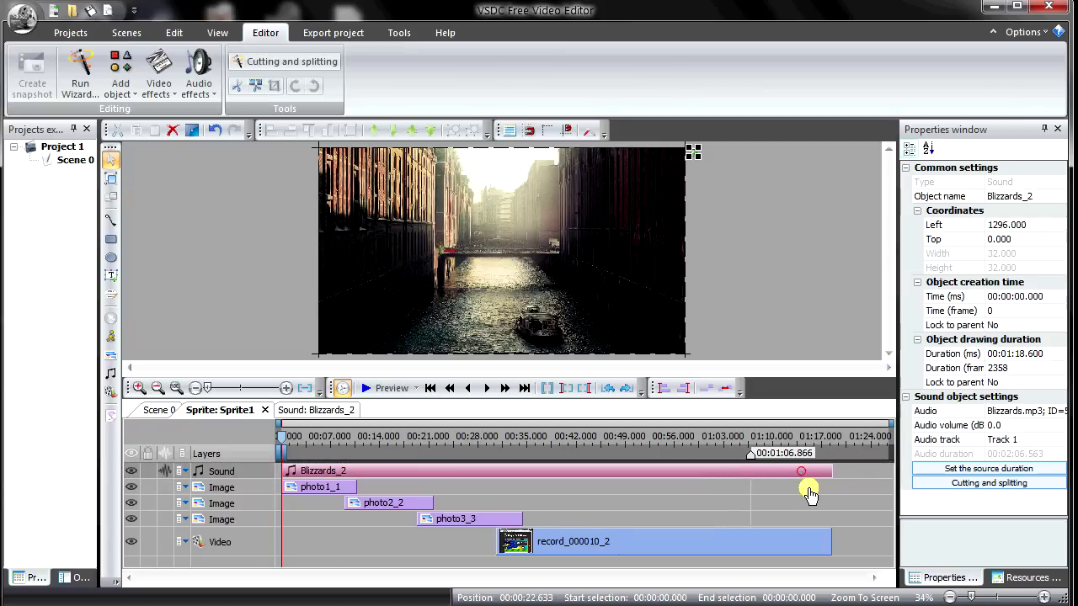
click(831, 436)
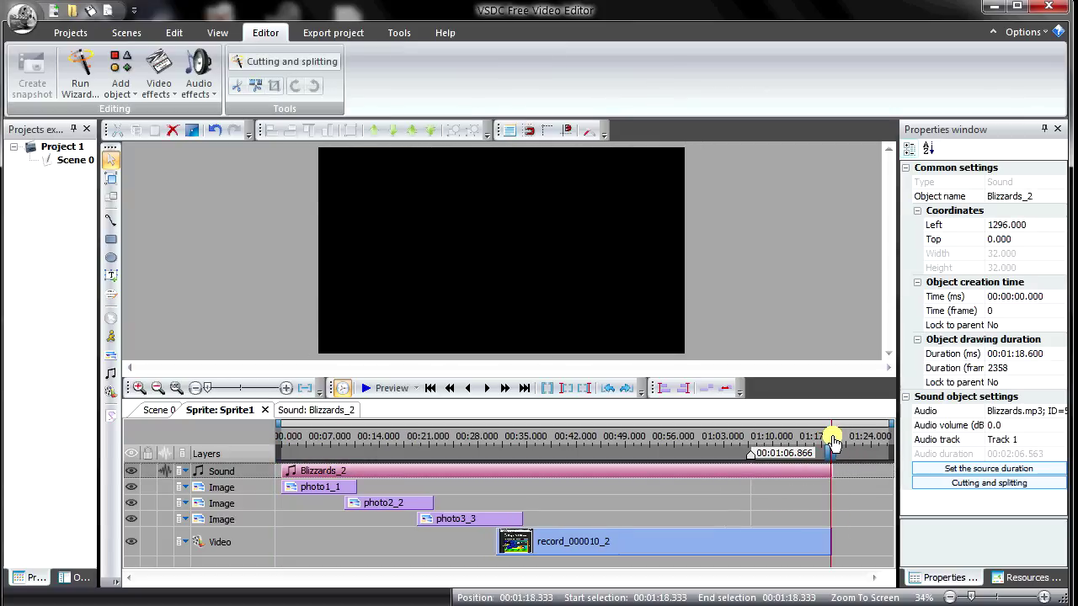
Open the project's export settings and set the output file to video1.avi in the imagenes pictures folder.
drag(831, 438, 726, 438)
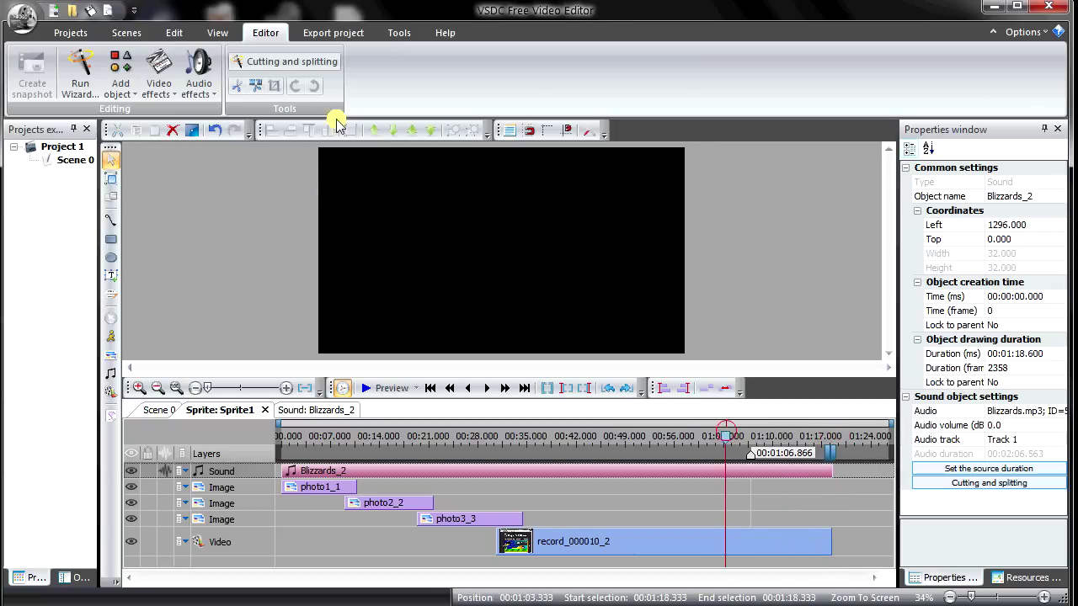
click(330, 32)
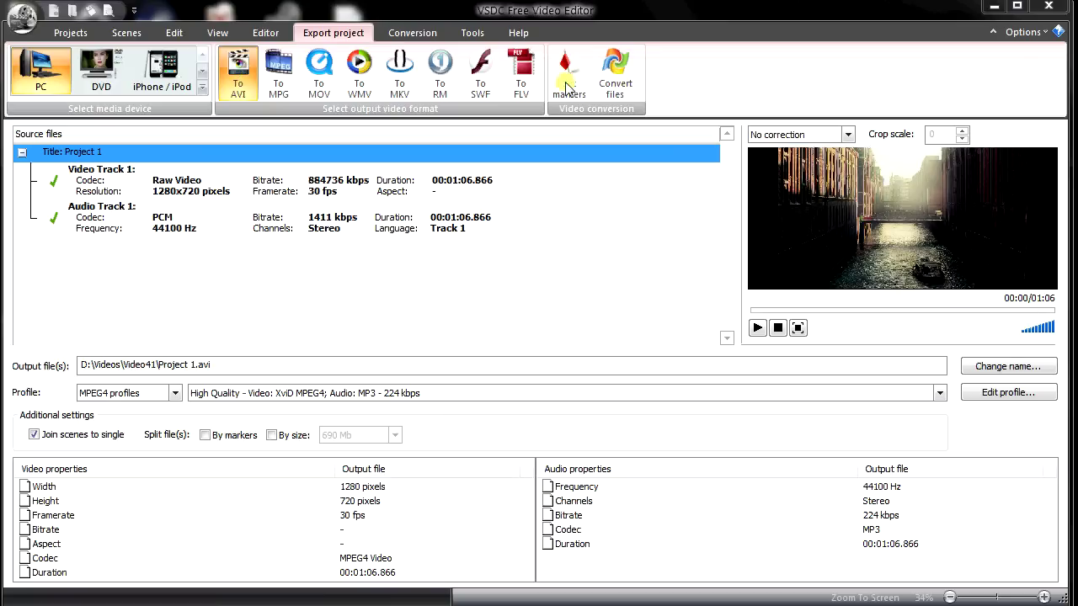
click(202, 71)
click(201, 57)
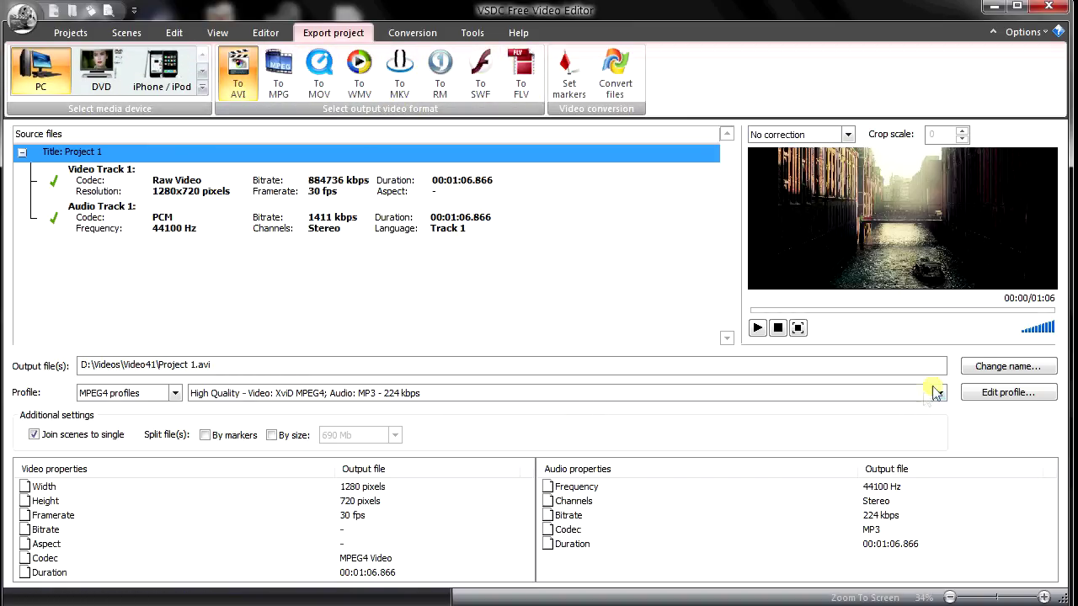
click(977, 370)
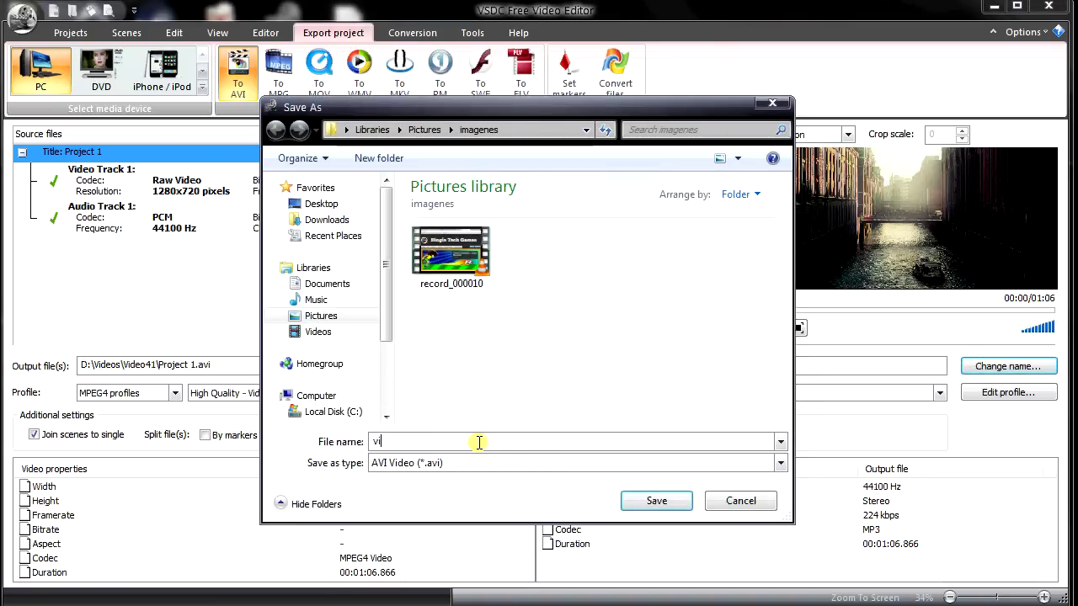
click(655, 500)
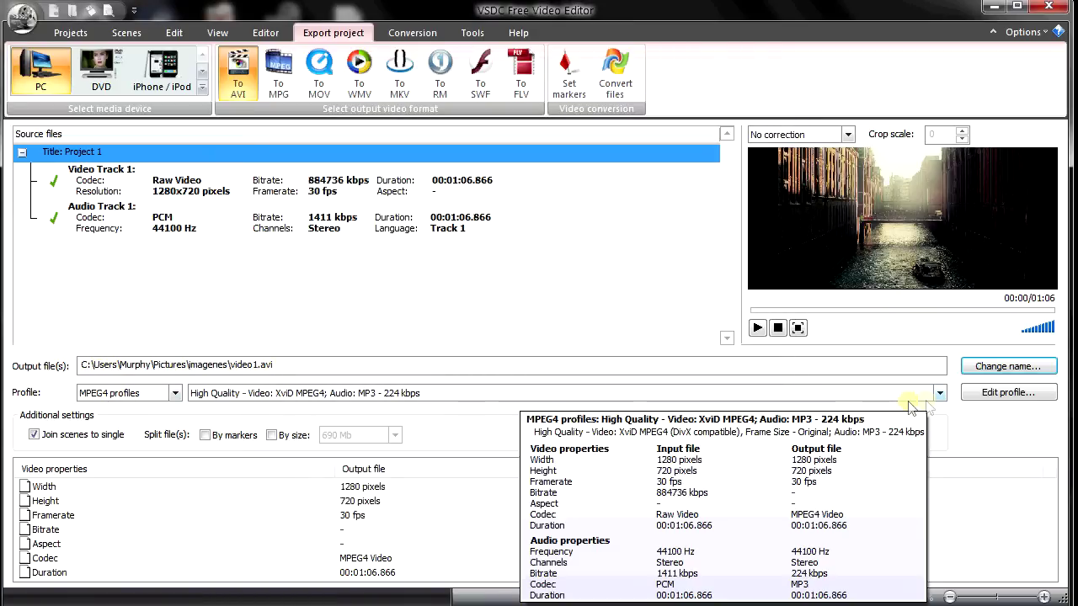
Choose the High Quality profile with XviD MPEG4 video and MP3 224 kbps audio, and convert the project to AVI.
click(939, 394)
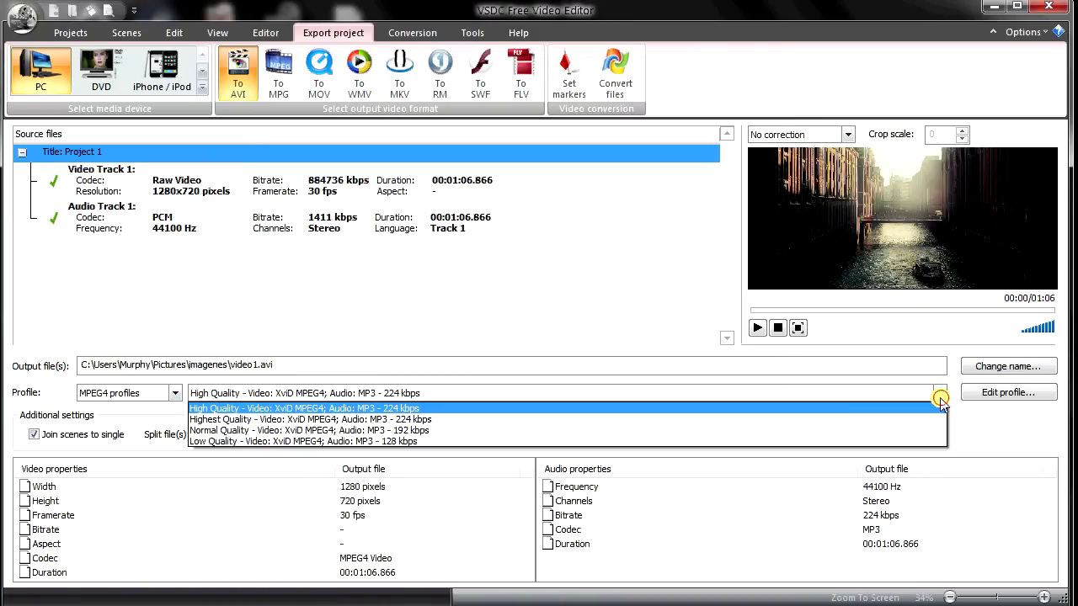
click(314, 410)
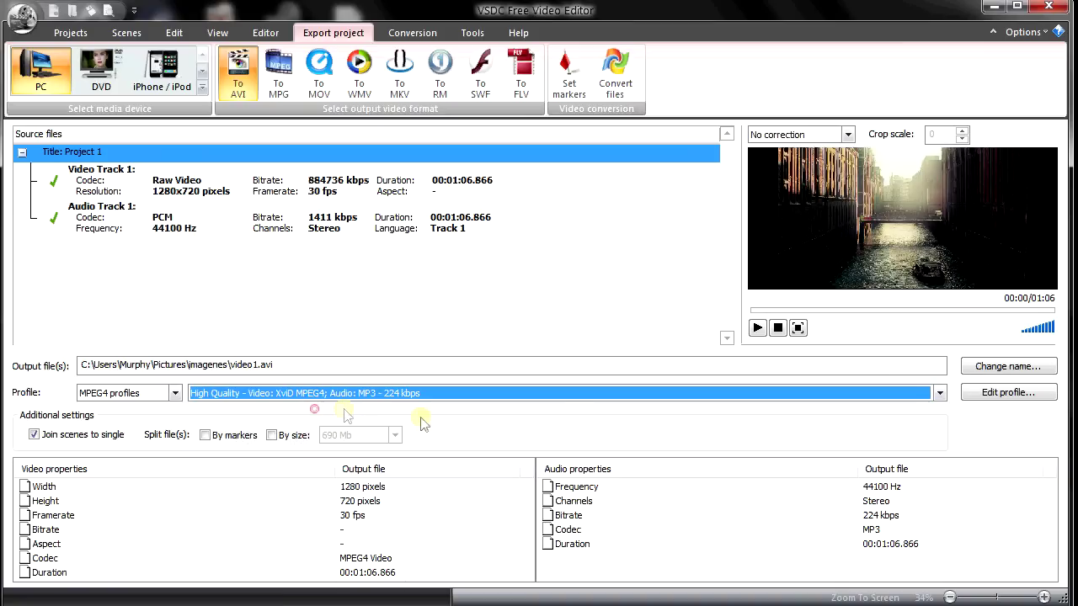
click(618, 81)
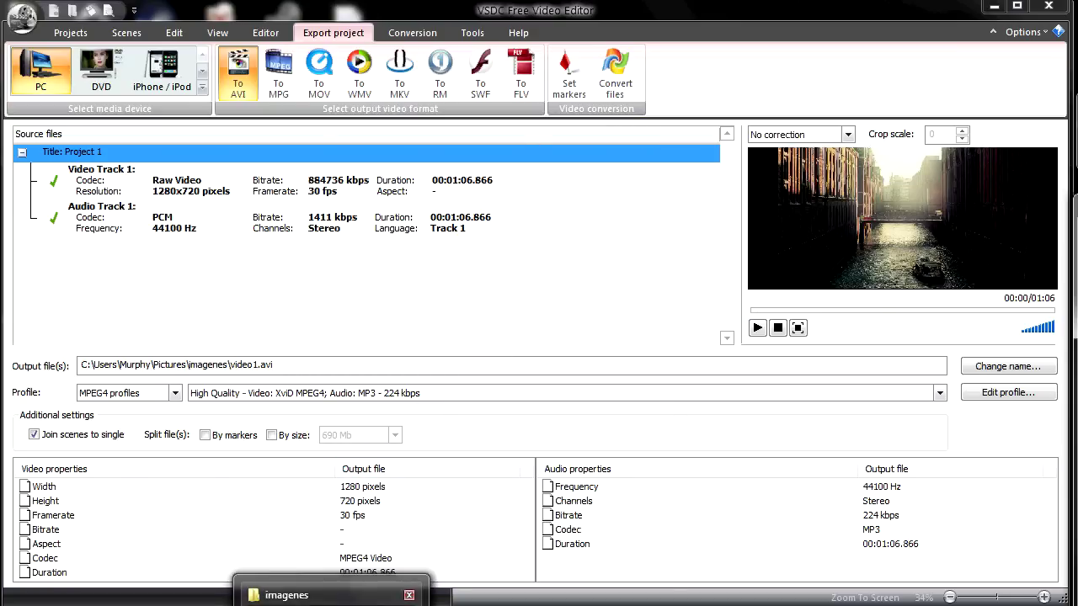
Switch to the imagenes folder in Windows Explorer and play the exported video1 file.
click(278, 593)
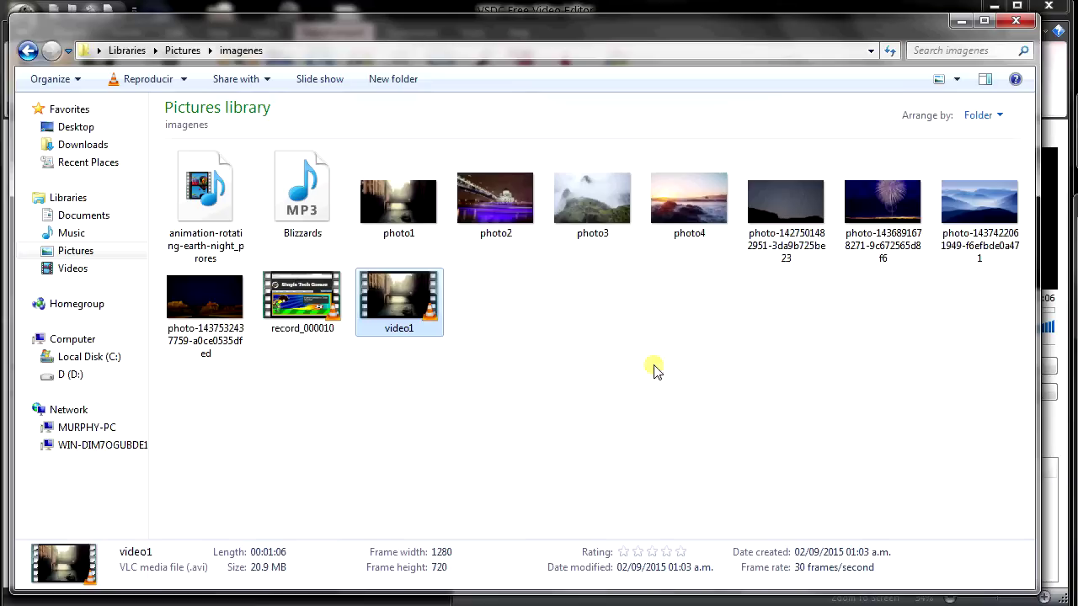
double_click(424, 307)
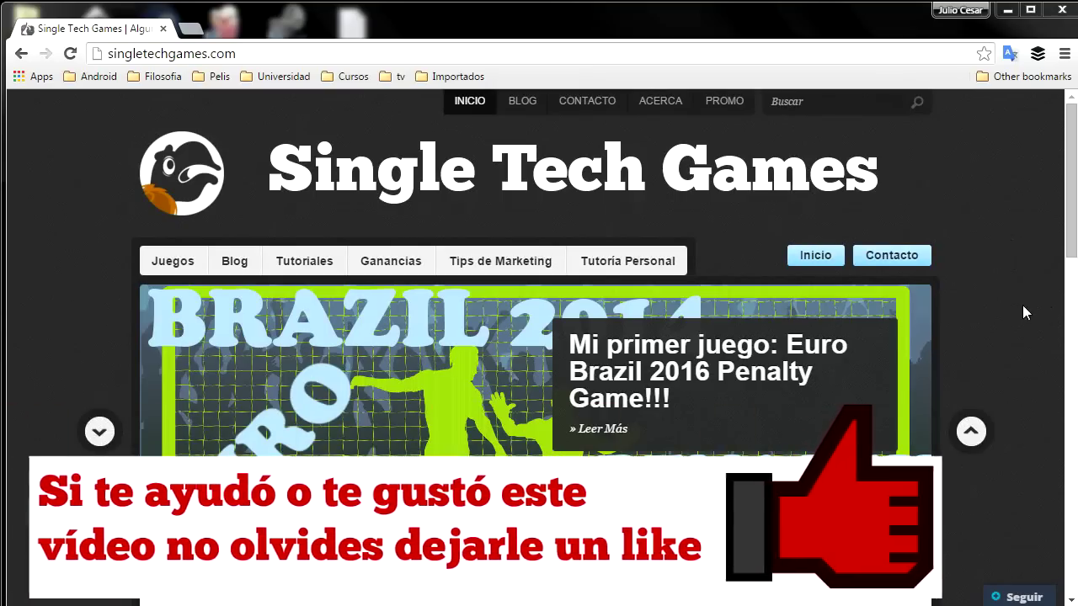
mouse_move(277, 269)
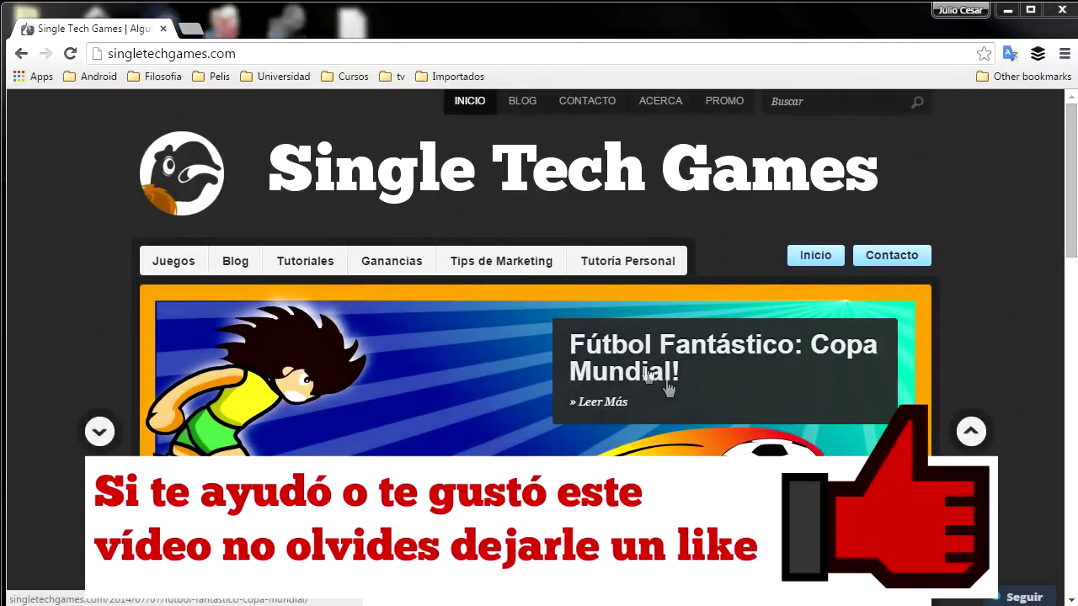
mouse_move(342, 289)
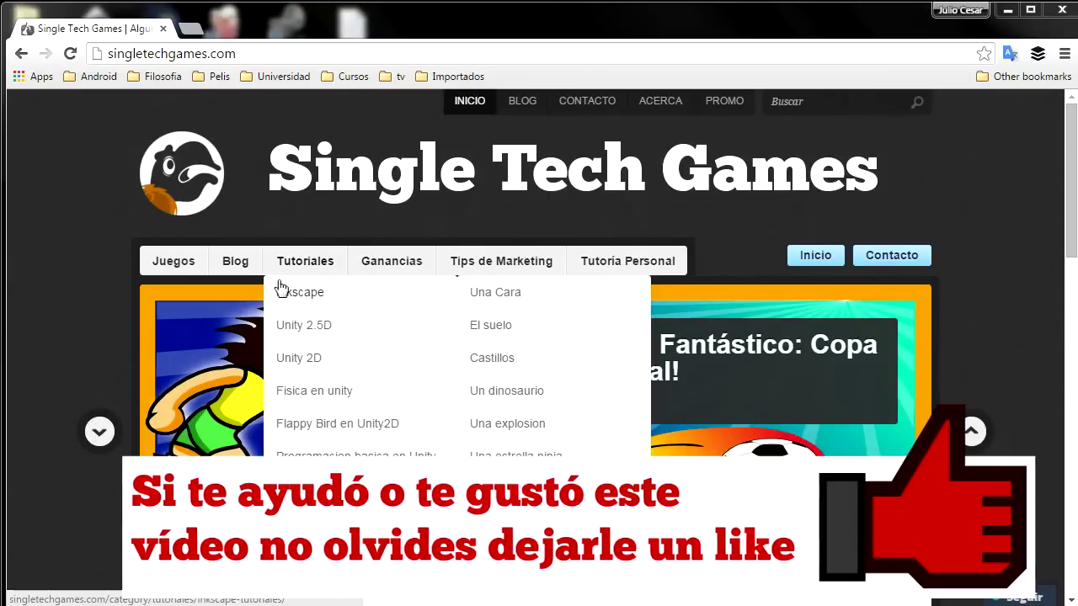
mouse_move(333, 328)
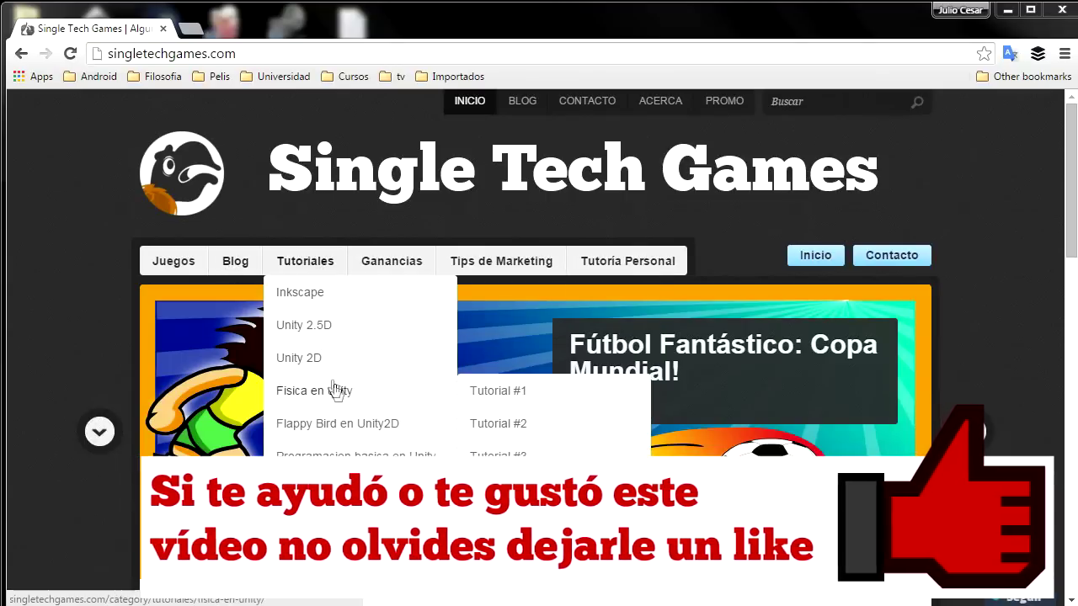